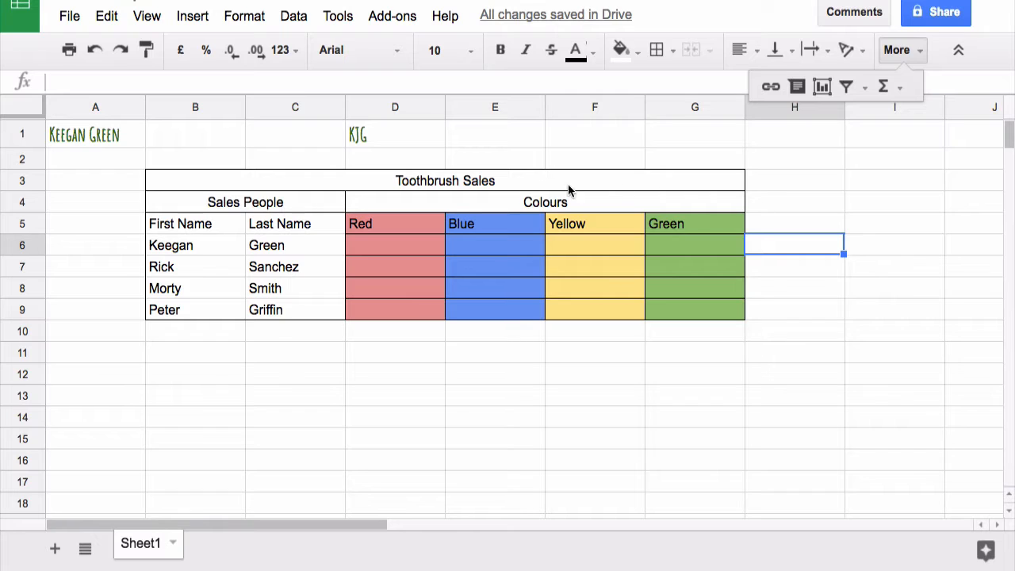
- Edit the table's title in row 3 directly in its cell to read "Tooth brush Sales"
click(429, 182)
double_click(429, 183)
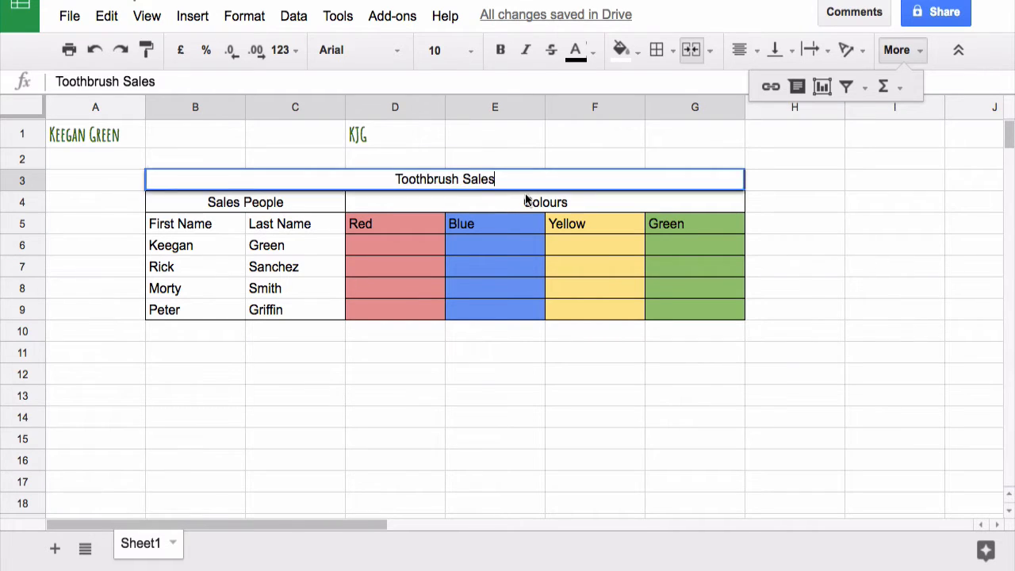
click(427, 179)
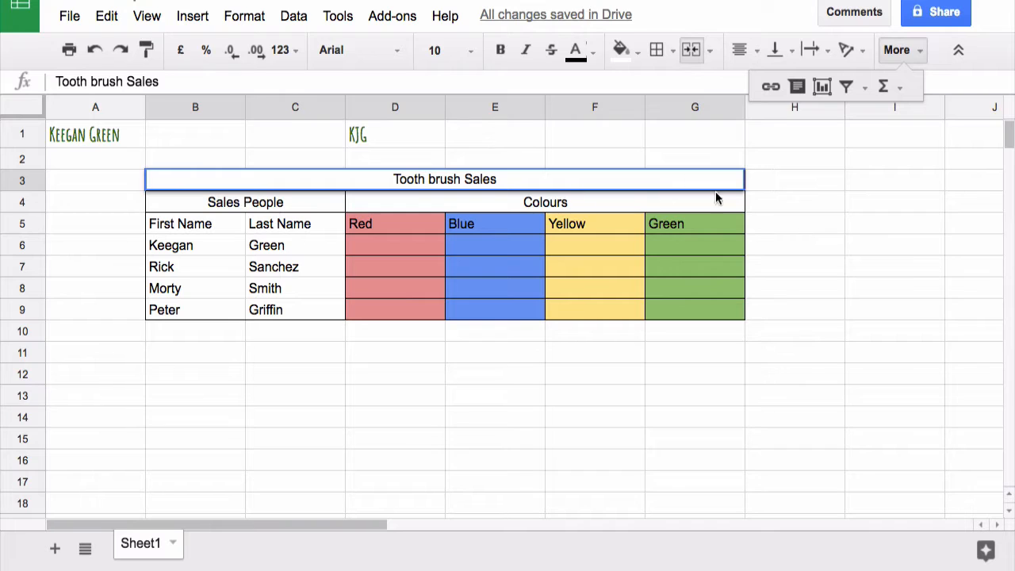
click(788, 201)
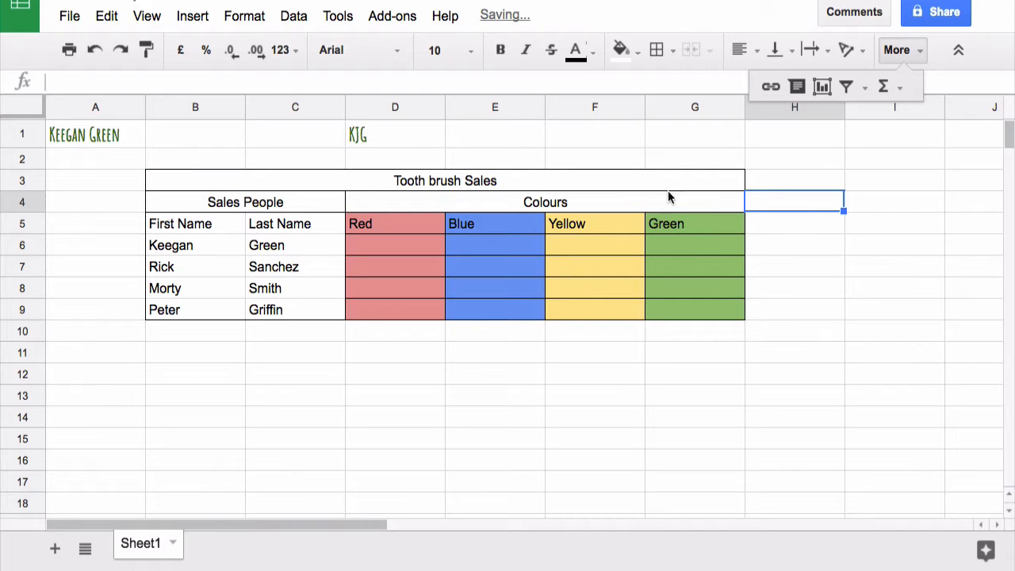
- Remove the extra space from the table title through the formula bar so it reads "Toothbrush Sales"
click(591, 183)
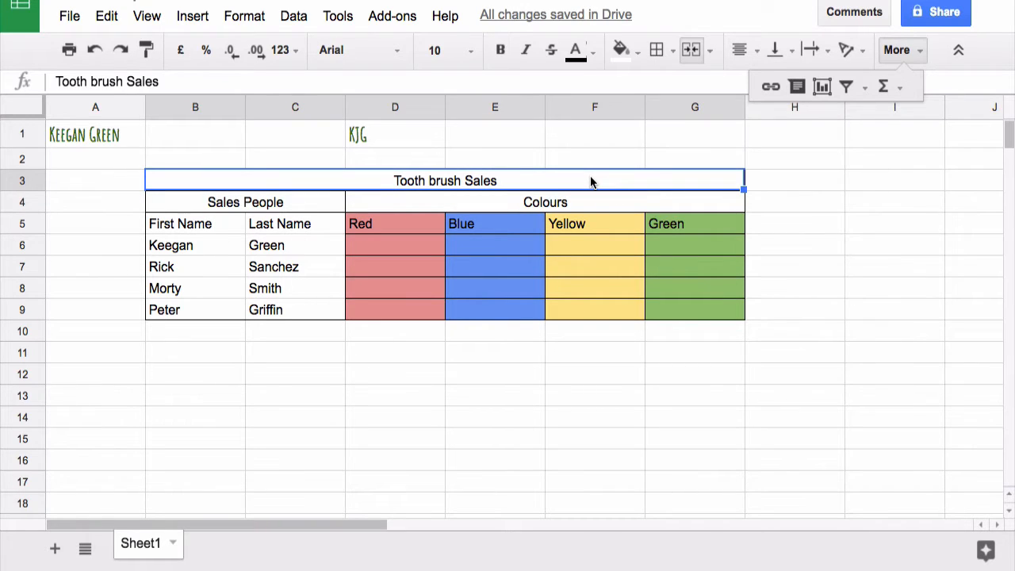
click(92, 82)
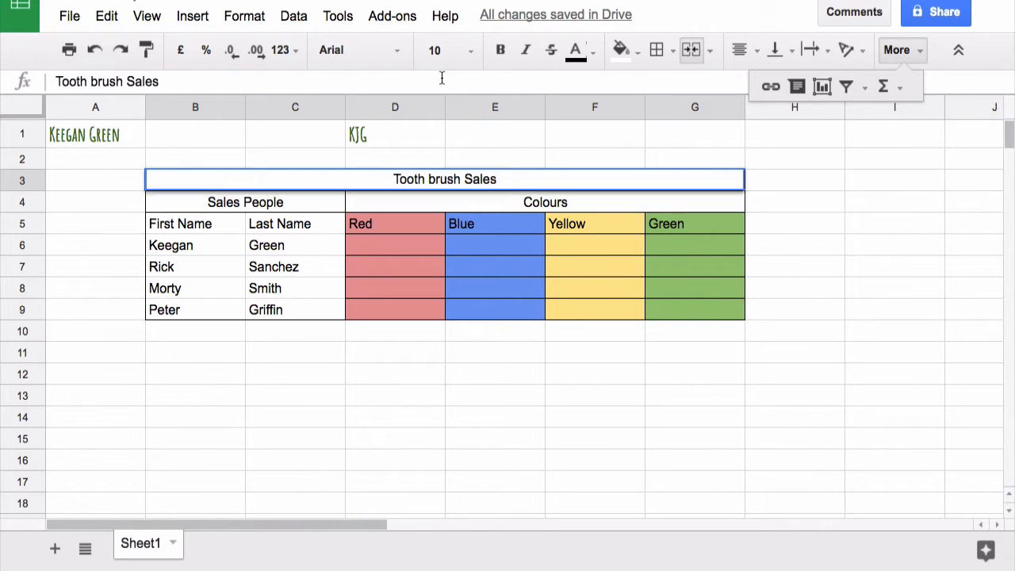
key(BackSpace)
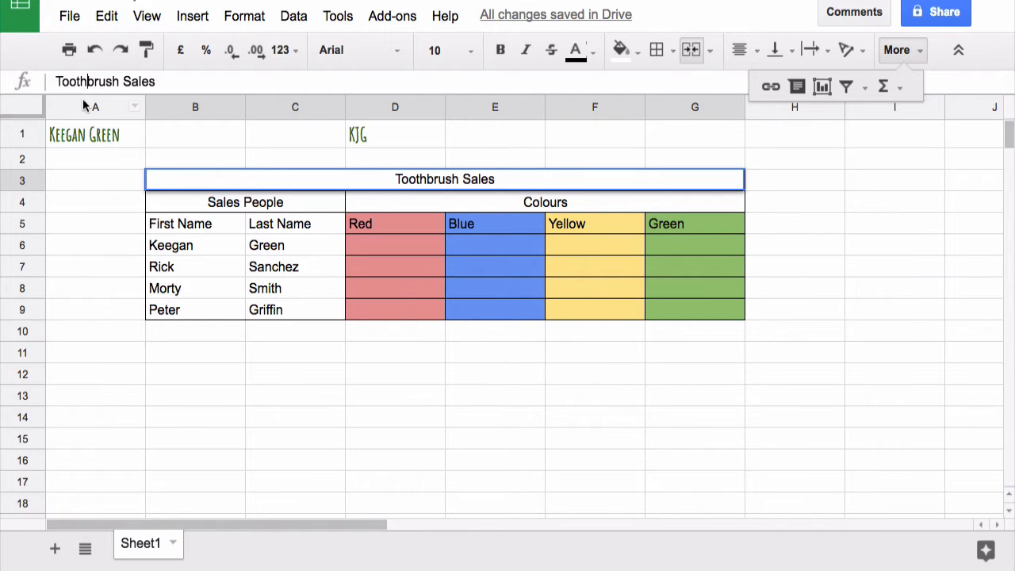
click(767, 203)
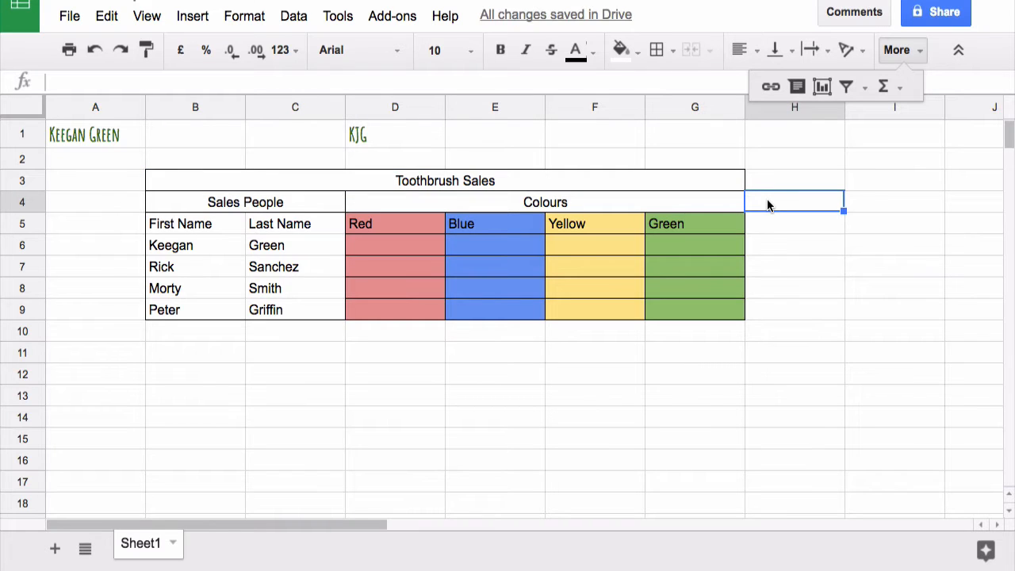
- Fill the Red column's sales cells D6 to D9 with 12, 13, 15 and 21
click(424, 254)
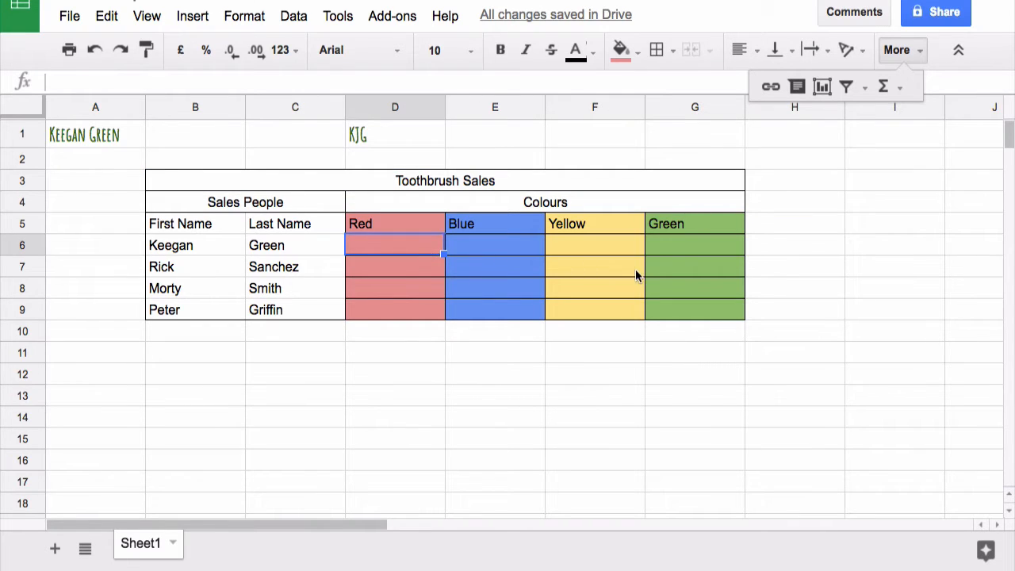
text(12)
key(Return)
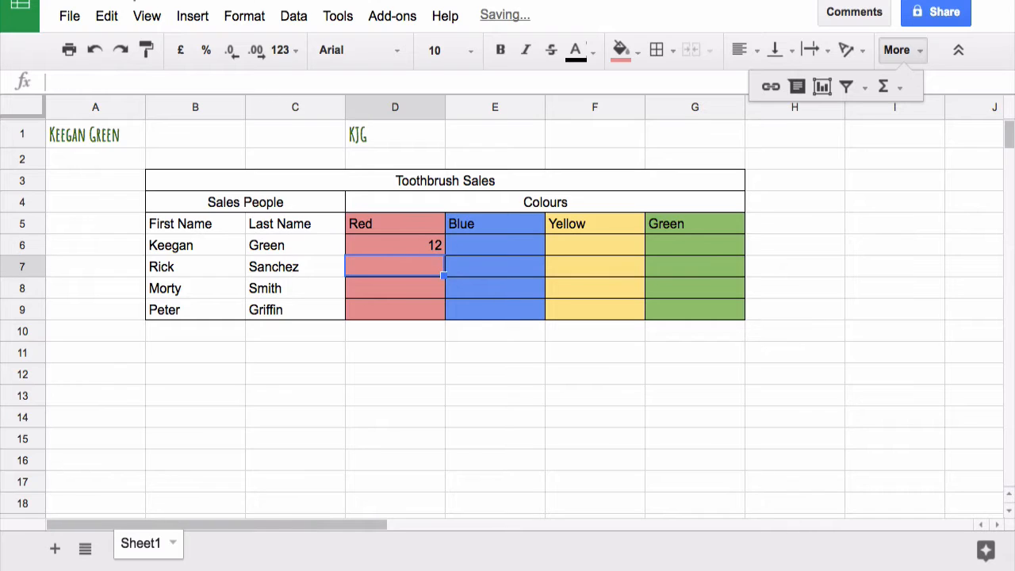
text(13)
key(Return)
text(15)
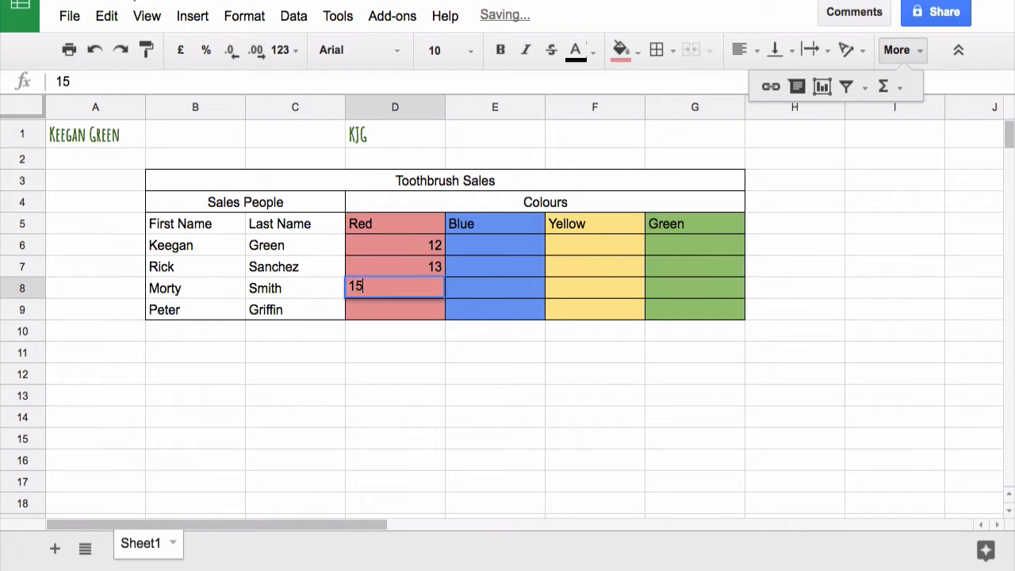
key(Return)
text(21)
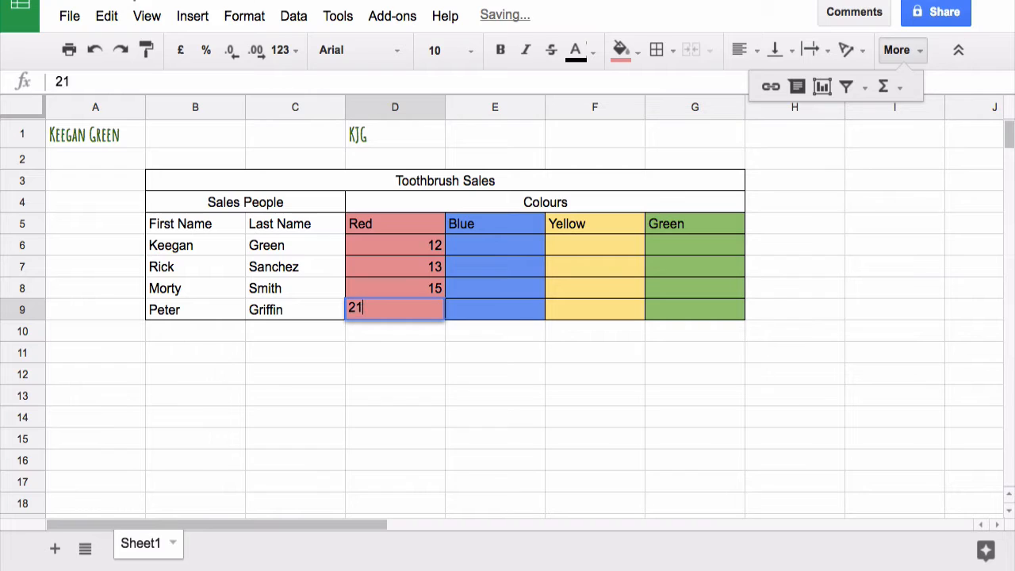
key(Tab)
- Fill the Blue column's sales from E9 up to E6 with 24, 21, 24 and 13
text(24)
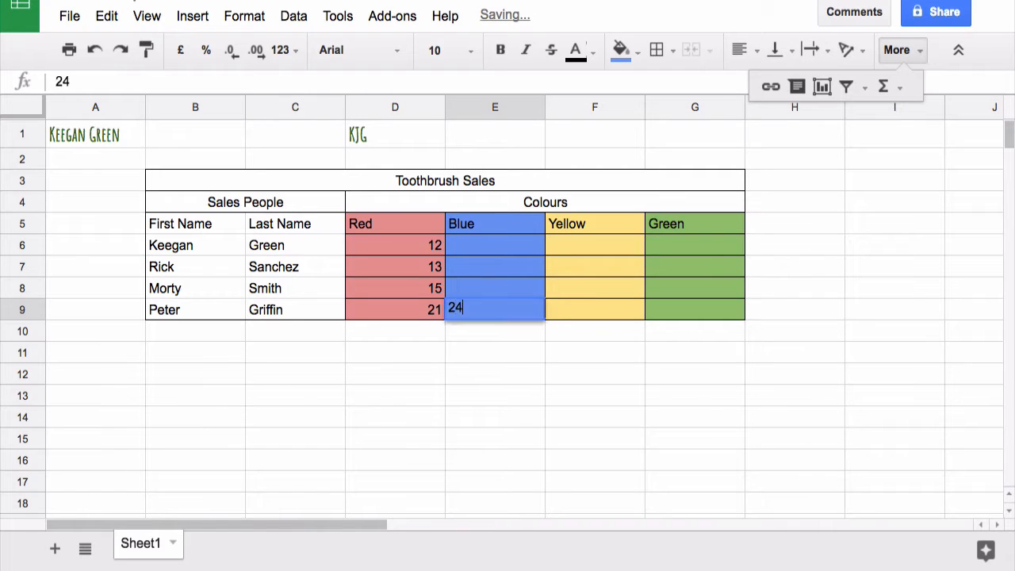
key(Up)
text(21)
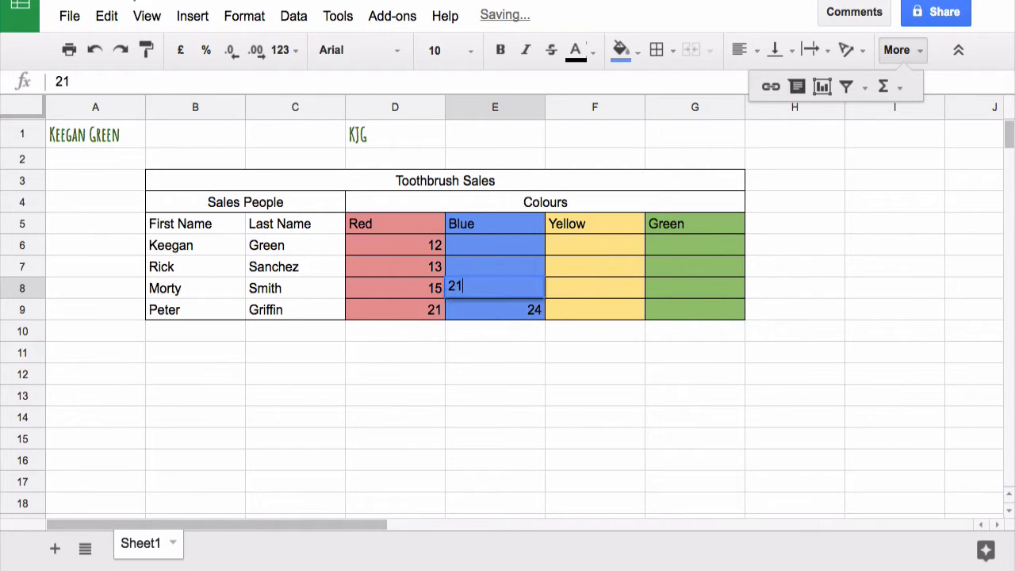
key(Up)
text(24)
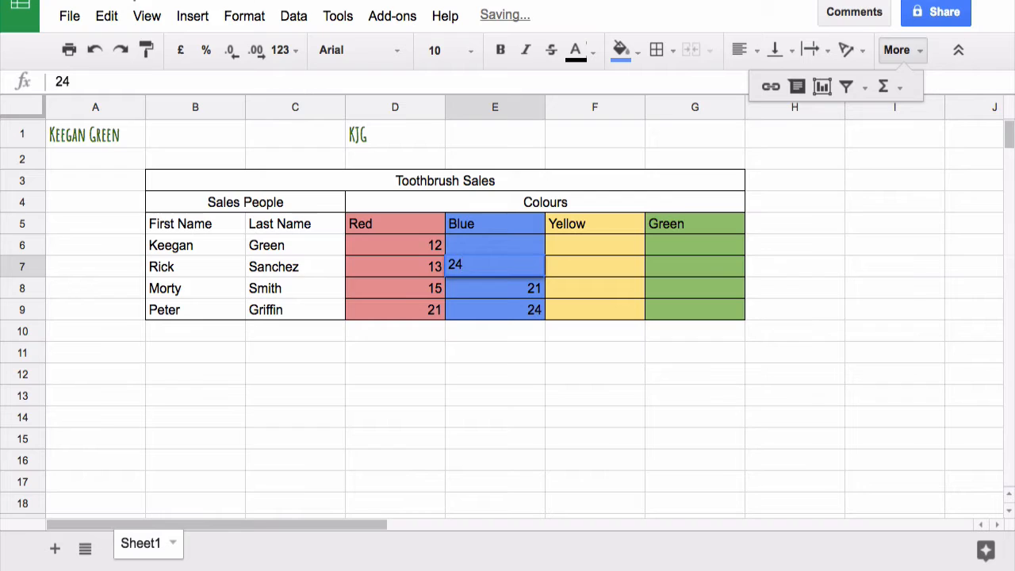
key(Up)
text(13)
key(Tab)
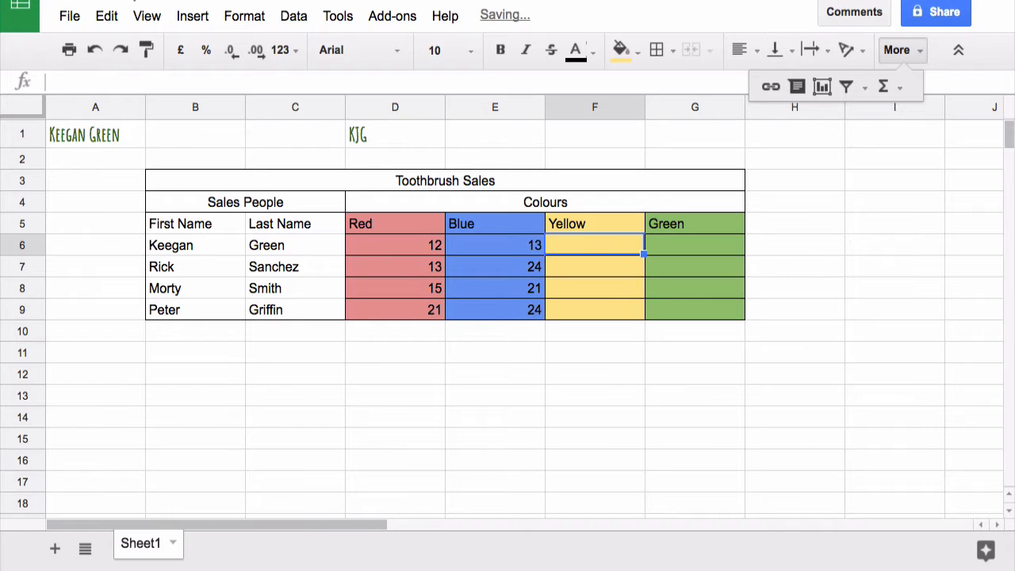
- Fill the Yellow sales cells F6 to F9 with 14, 15, 10 and 23, and enter 11 in Green cell G7
text(14)
key(Down)
text(15)
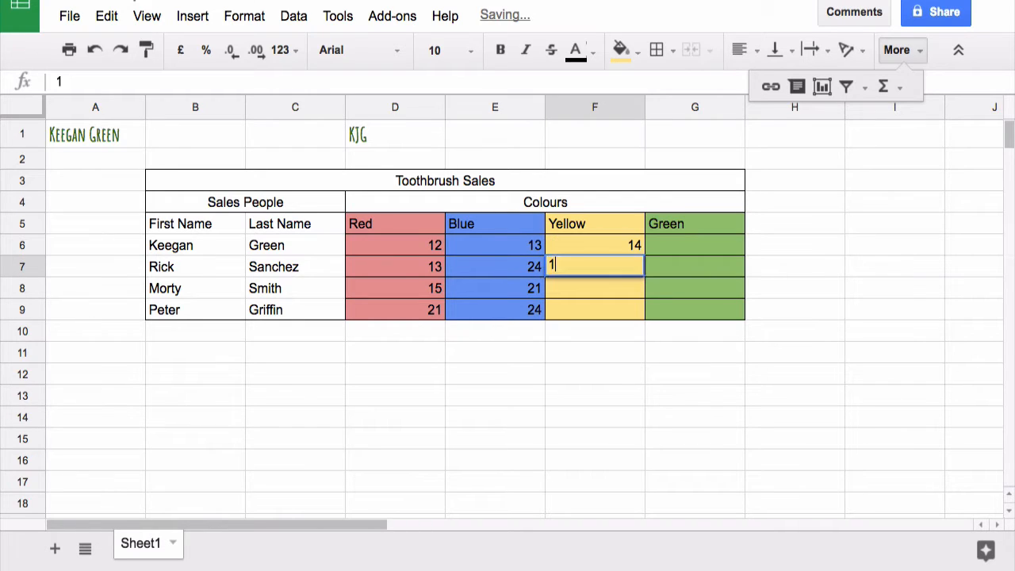
key(Tab)
text(11)
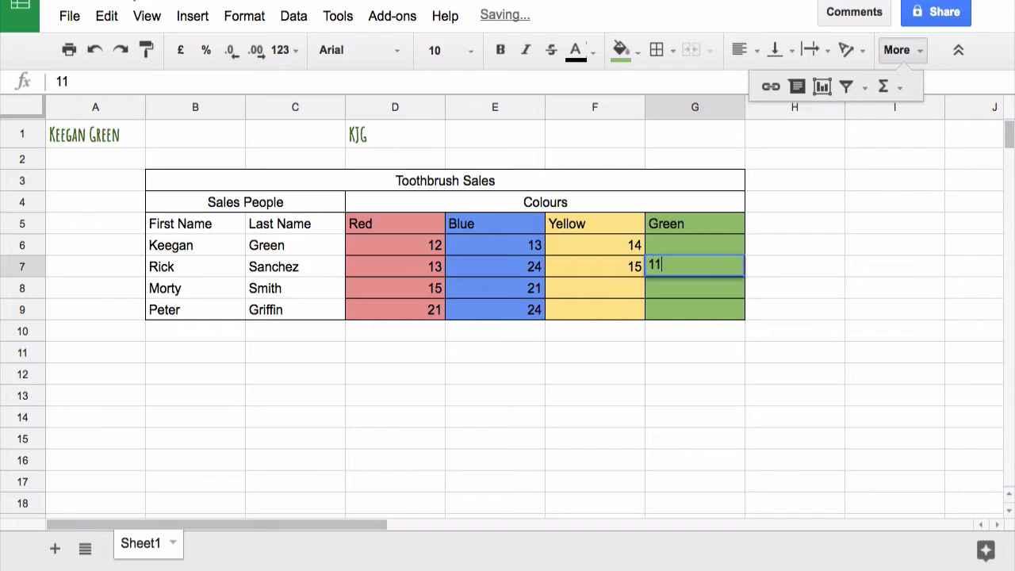
key(Down)
key(Left)
text(10)
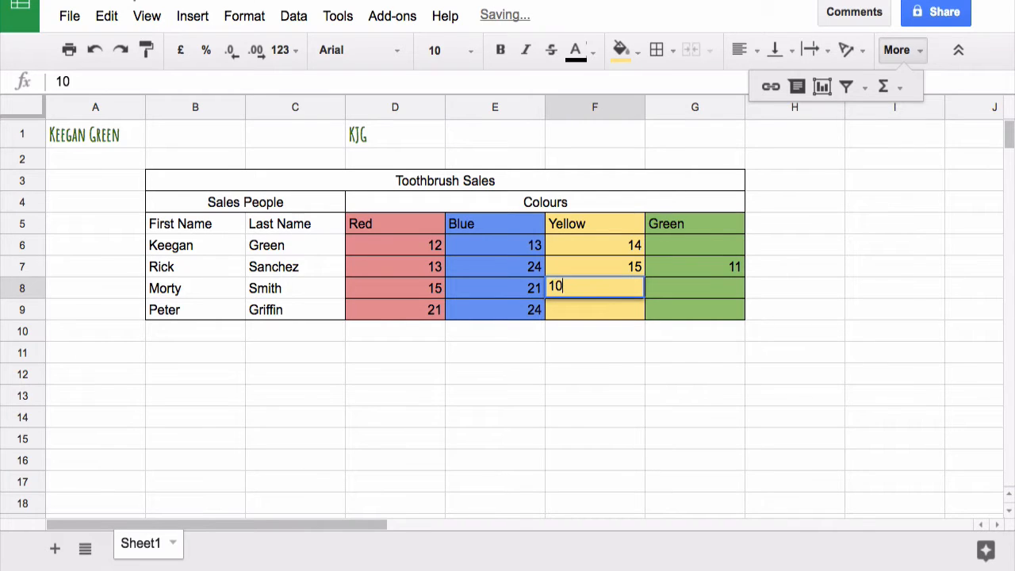
key(Down)
text(23)
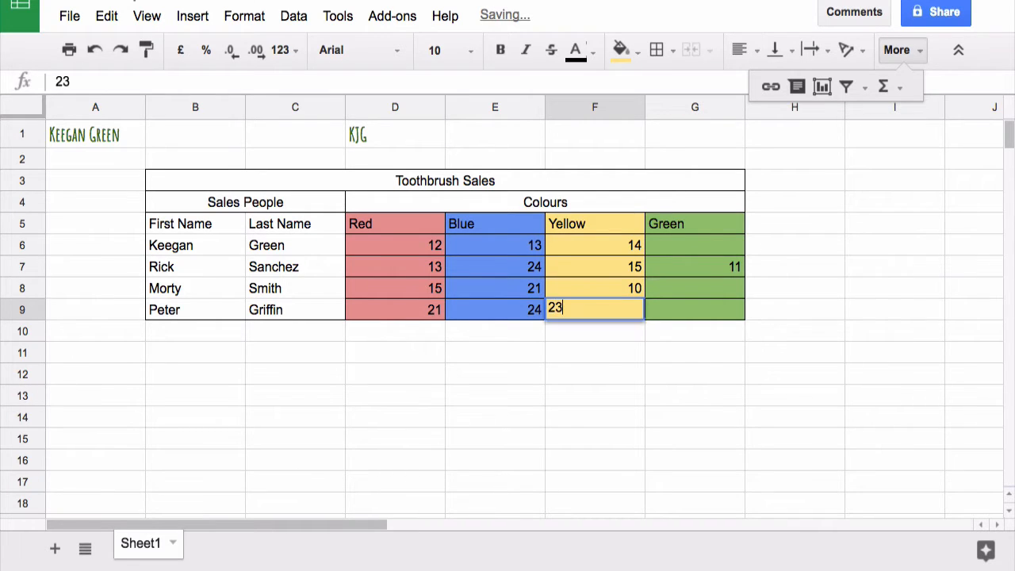
key(Right)
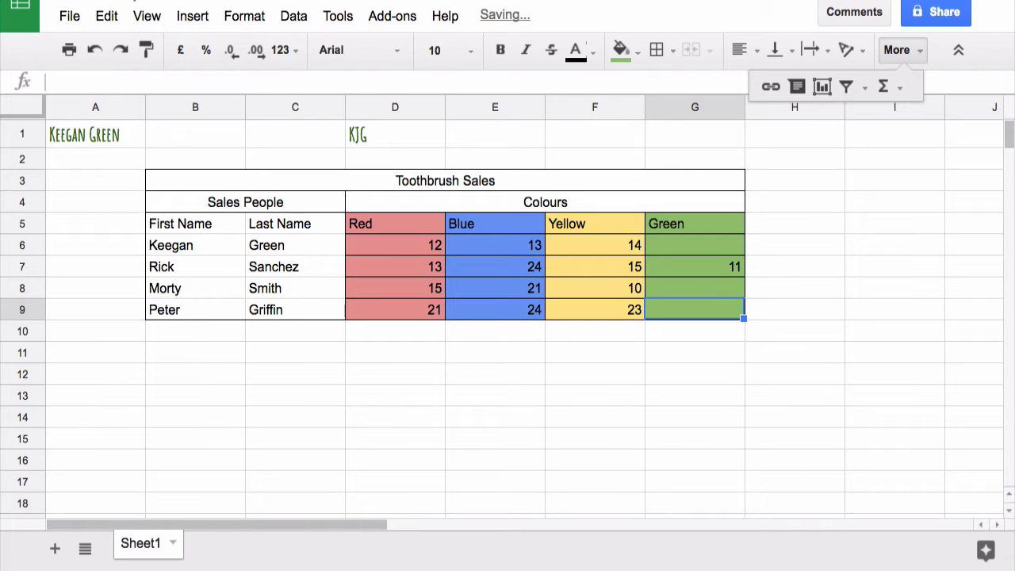
- Fill the remaining Green sales cells with 24 in G9, 16 in G8 and 11 in G6
text(24)
key(Up)
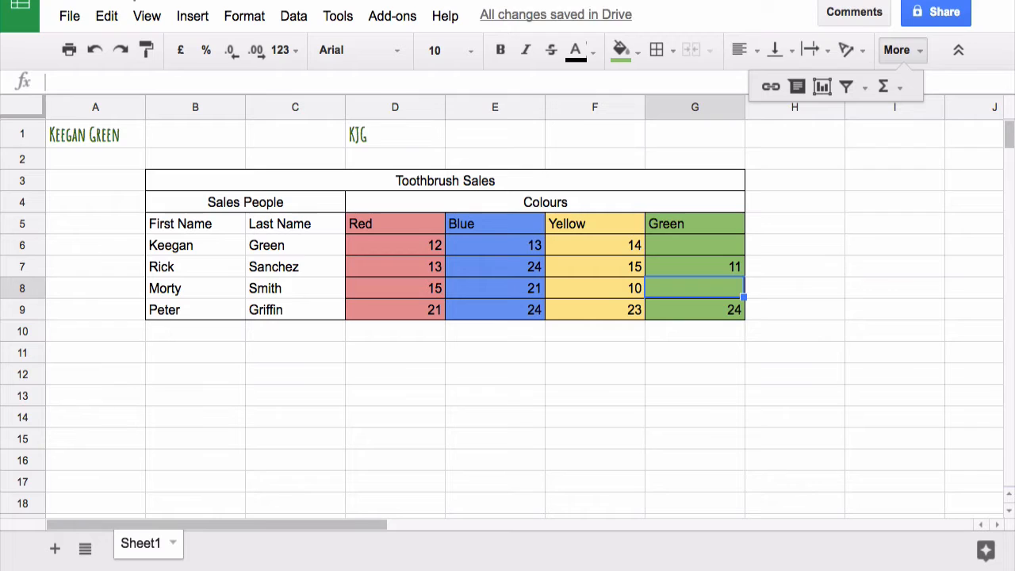
text(16)
key(Up)
key(Up)
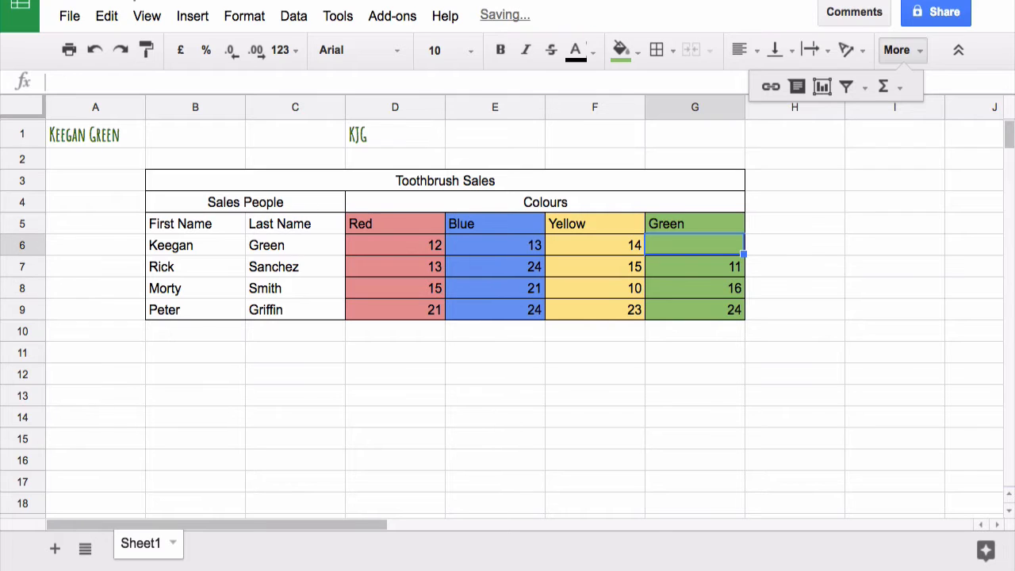
text(11)
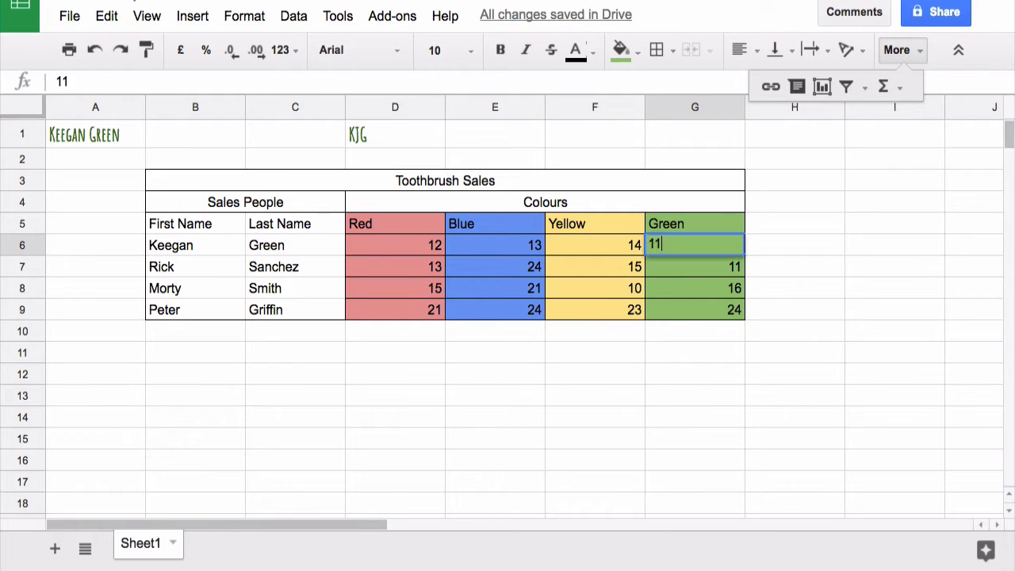
key(Return)
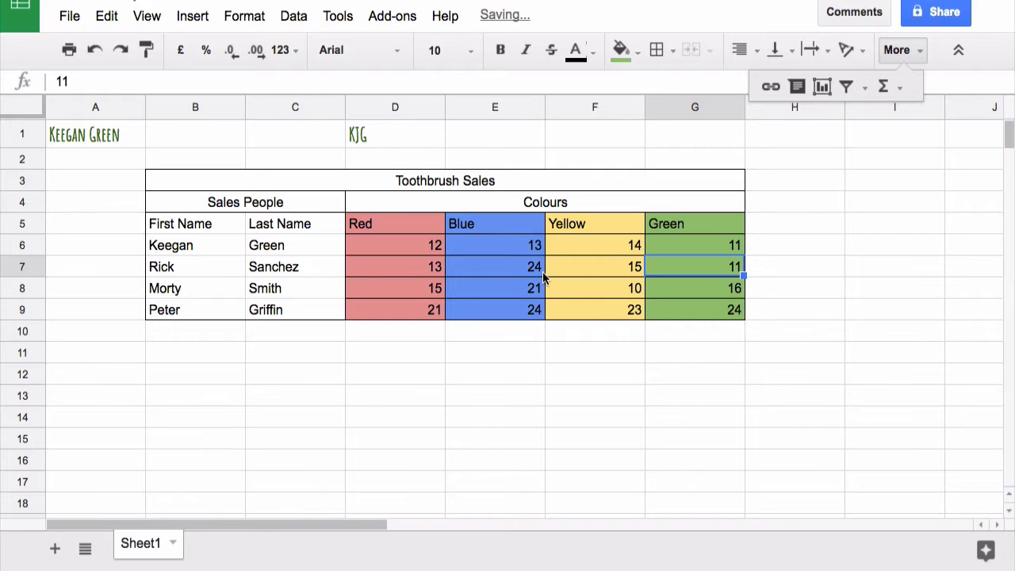
- Total the Red column in cell D10 with the formula =12+13+15+21
drag(379, 246, 380, 310)
click(376, 333)
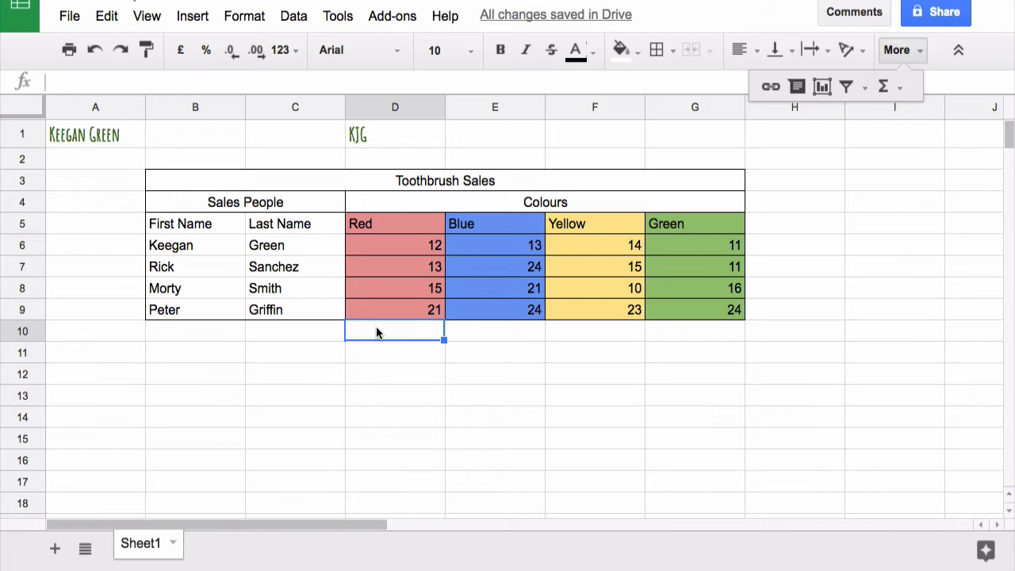
text(=)
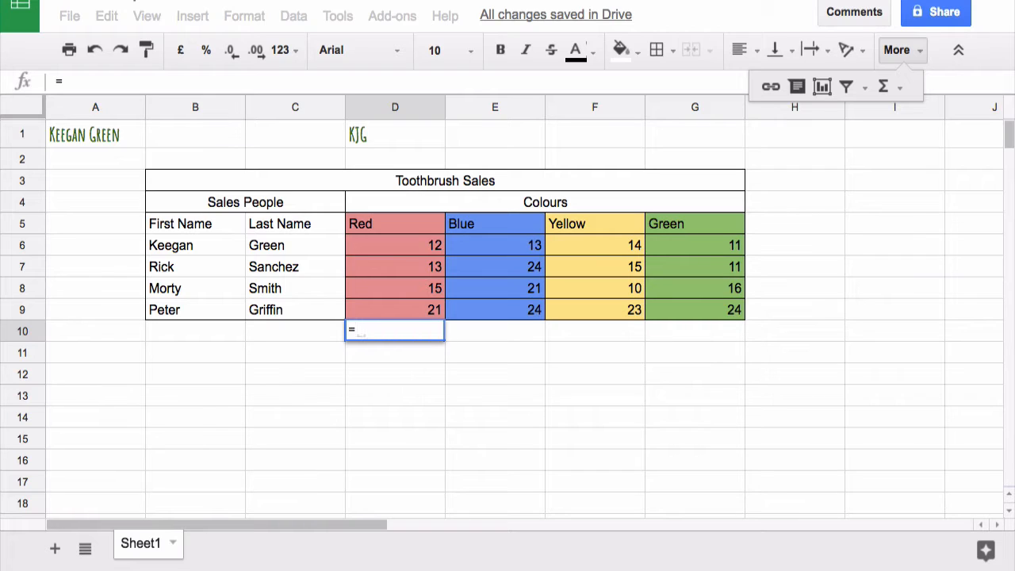
text(1)
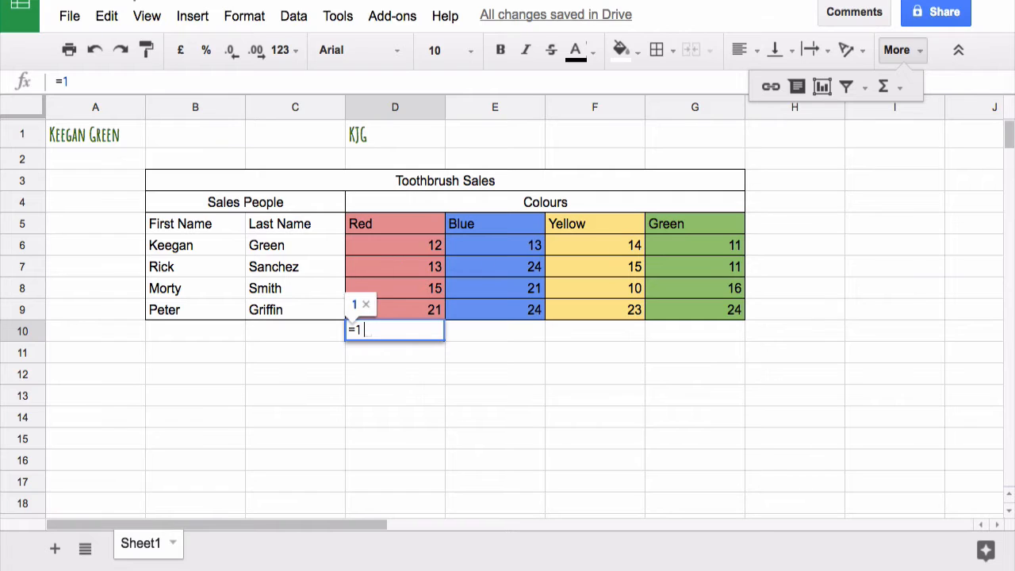
text(2+13+15+21)
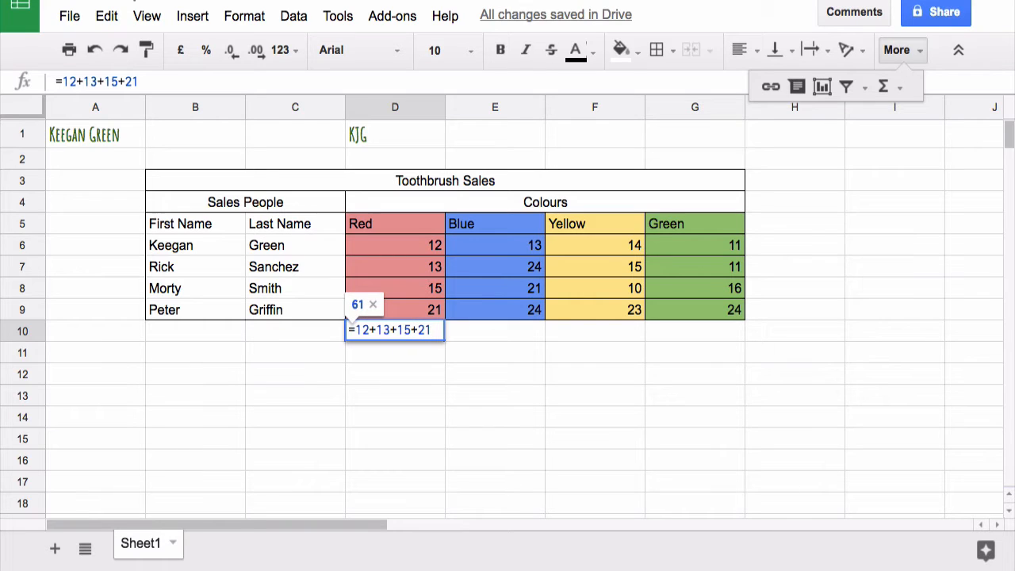
key(Return)
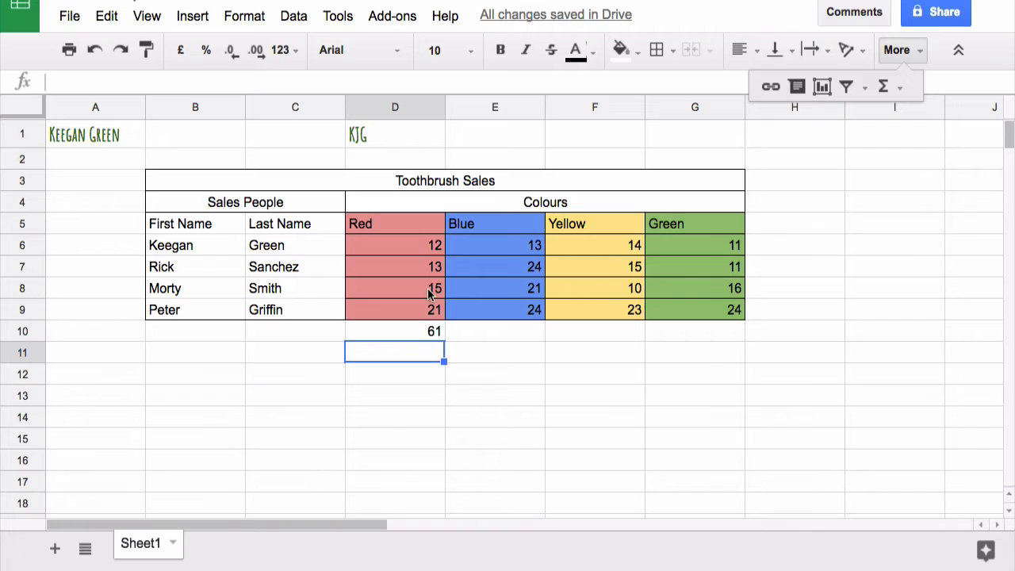
- Change the first Red sales value in D6 to 15 to test whether the typed-number total in D10 updates
click(435, 248)
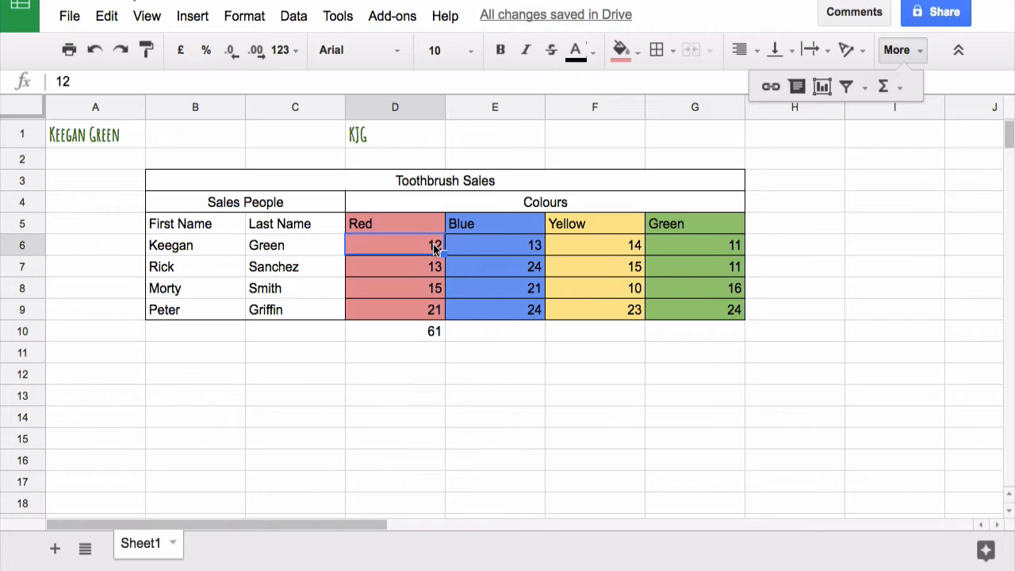
text(1)
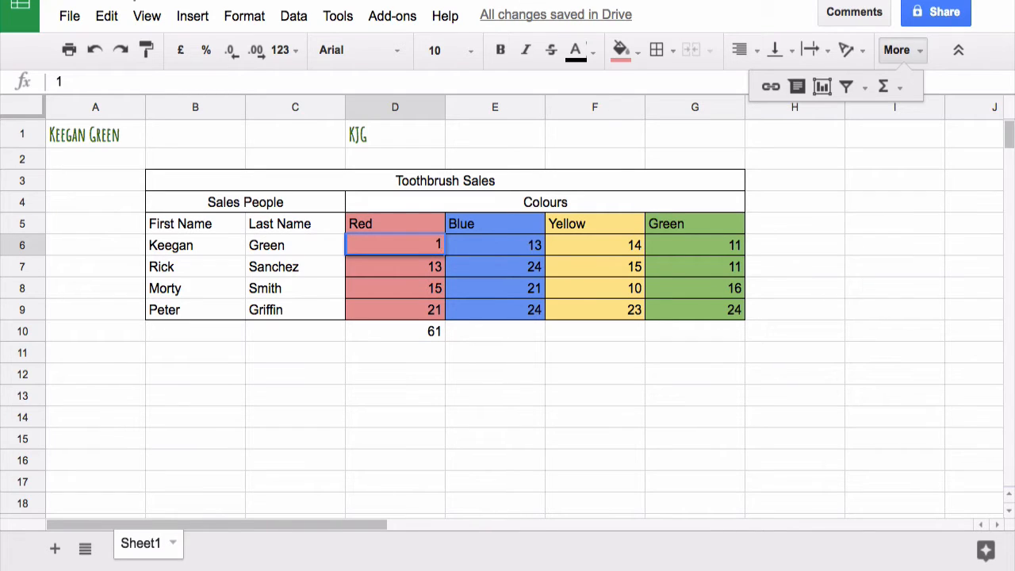
text(5)
click(507, 414)
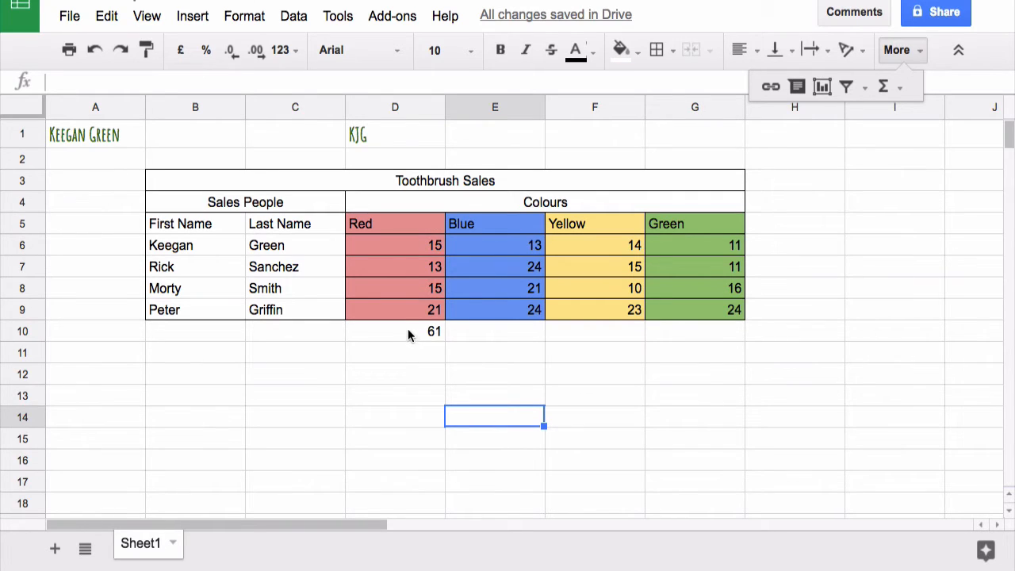
- Set the first Red sales value in D6 back to 12
click(440, 249)
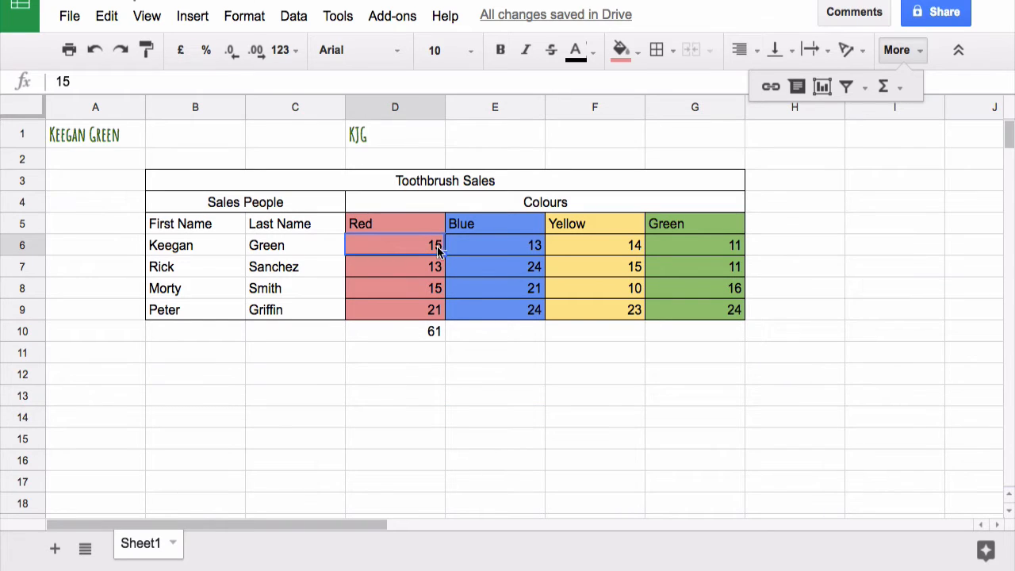
text(12)
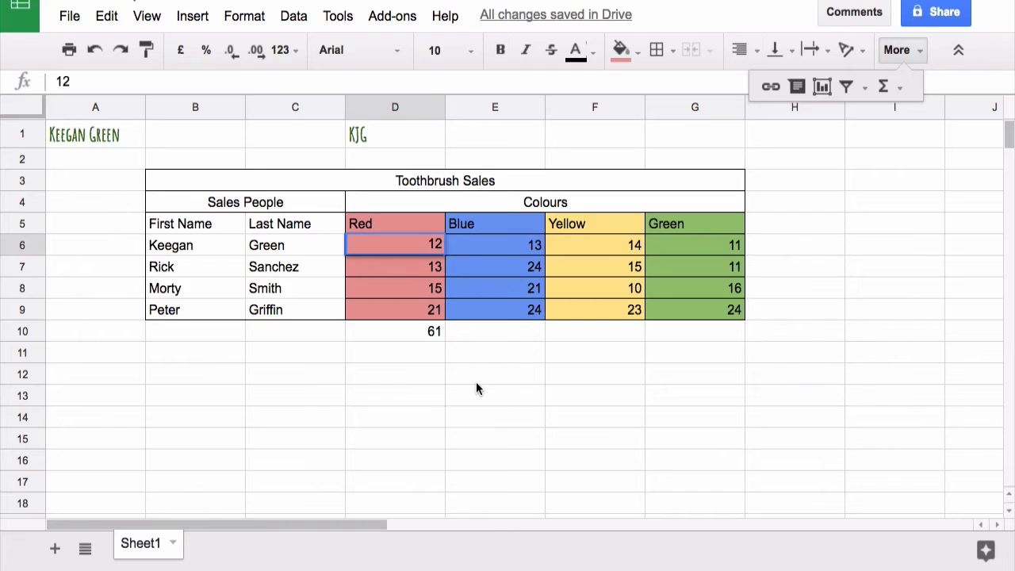
click(476, 388)
- Total the Blue column in cell E10 with the formula =SUM(E6+E7+E8+E9)
drag(517, 240, 510, 311)
click(486, 333)
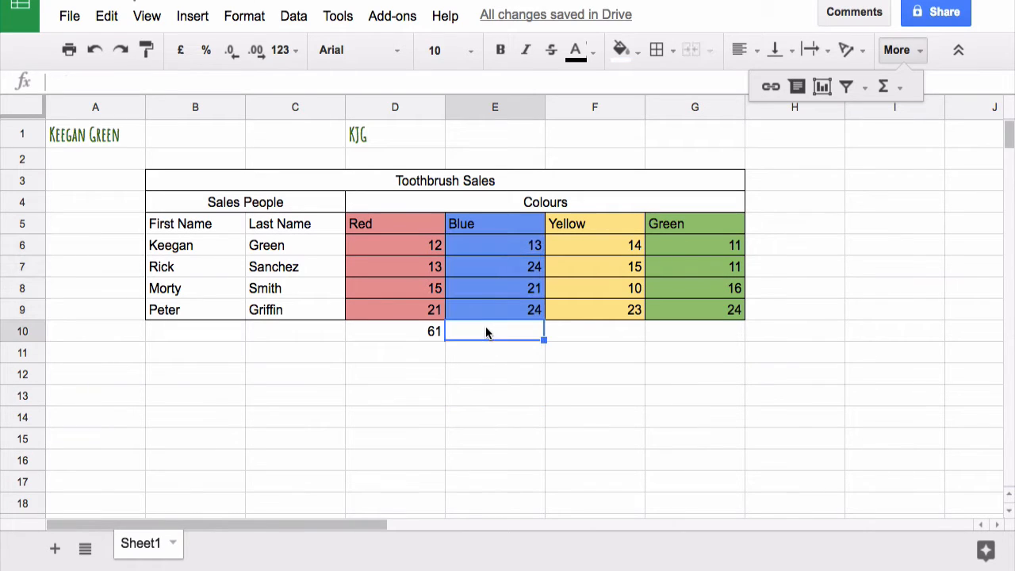
text(=)
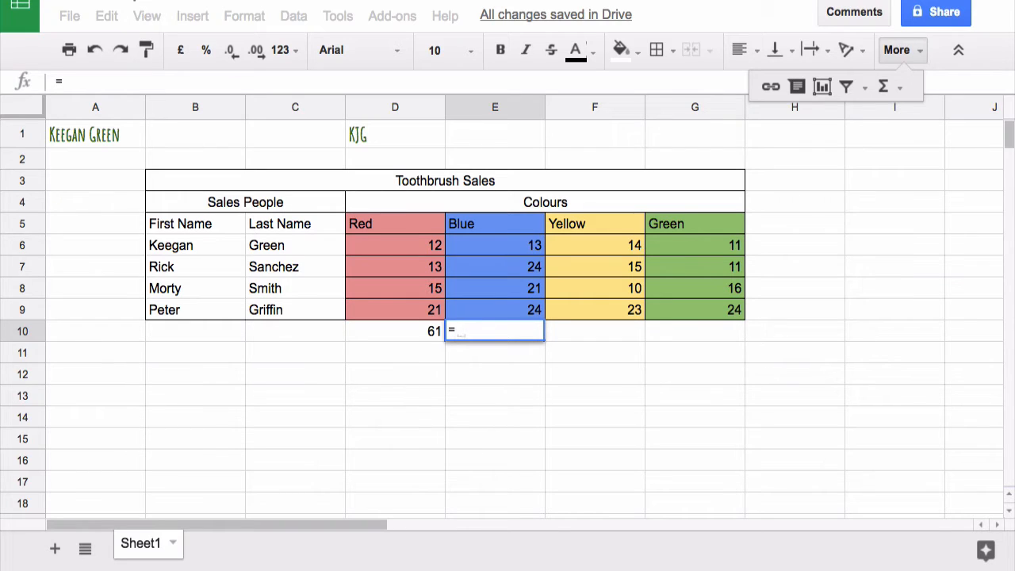
text(sum)
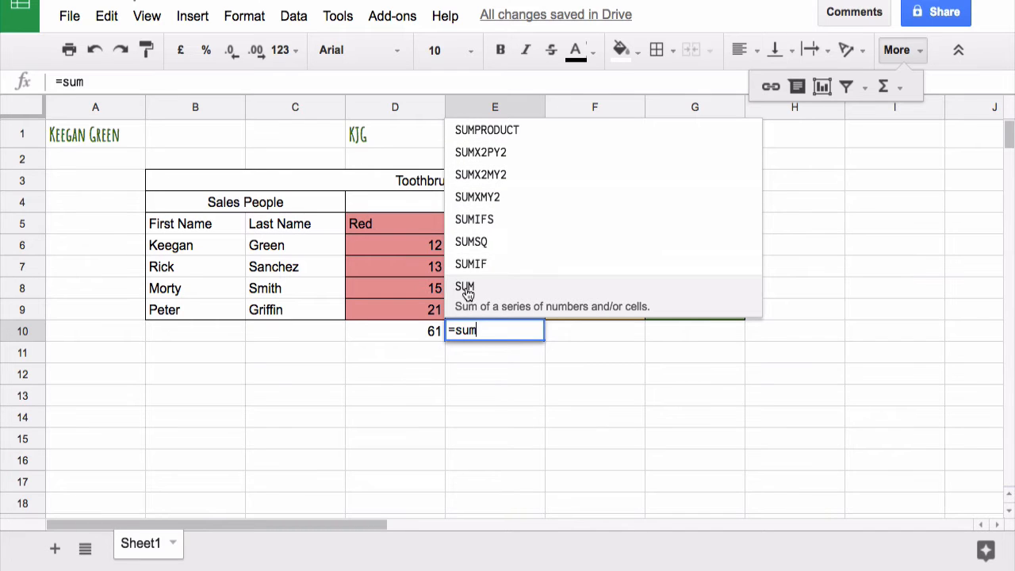
click(466, 287)
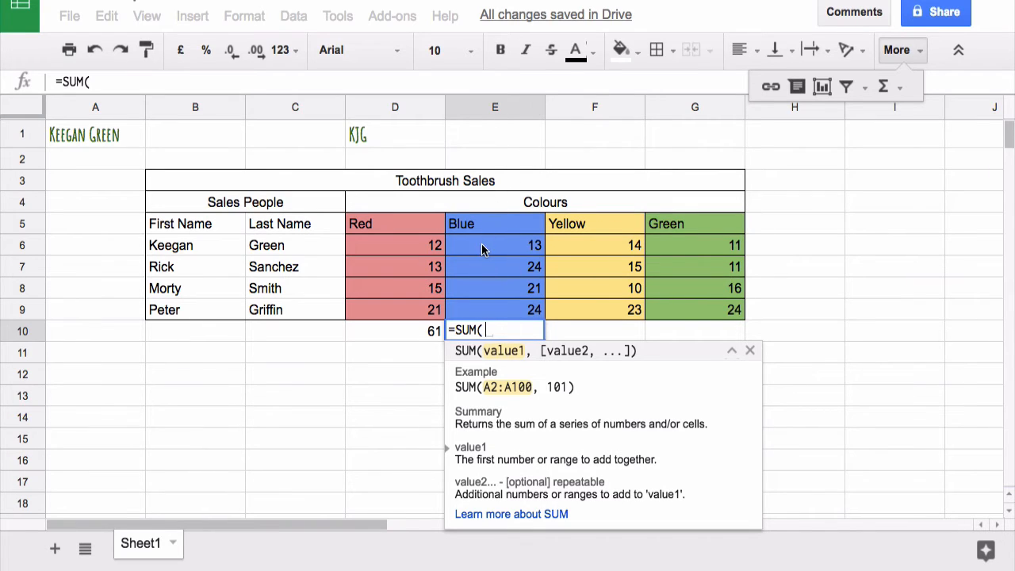
text(e6)
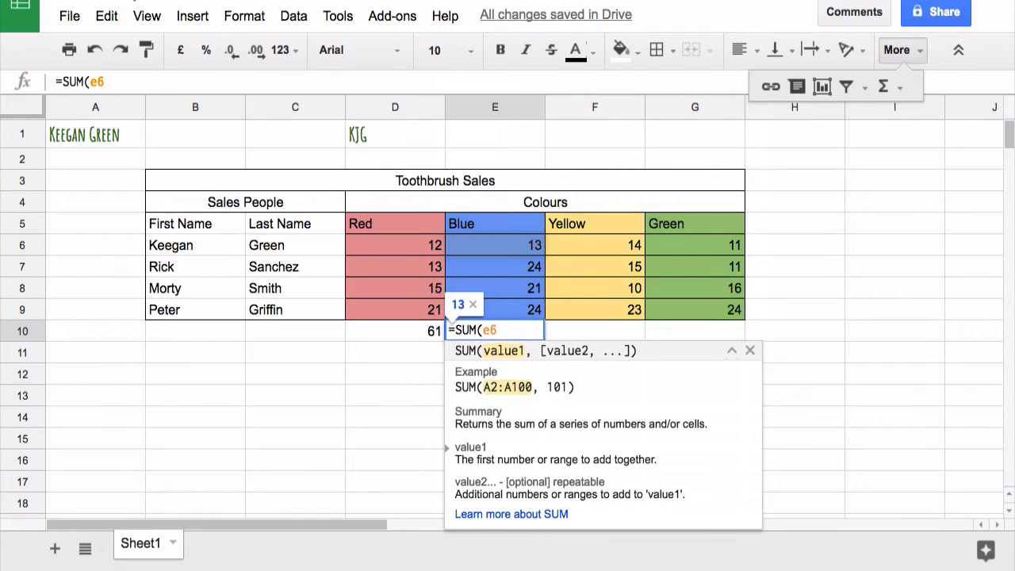
text(+e7)
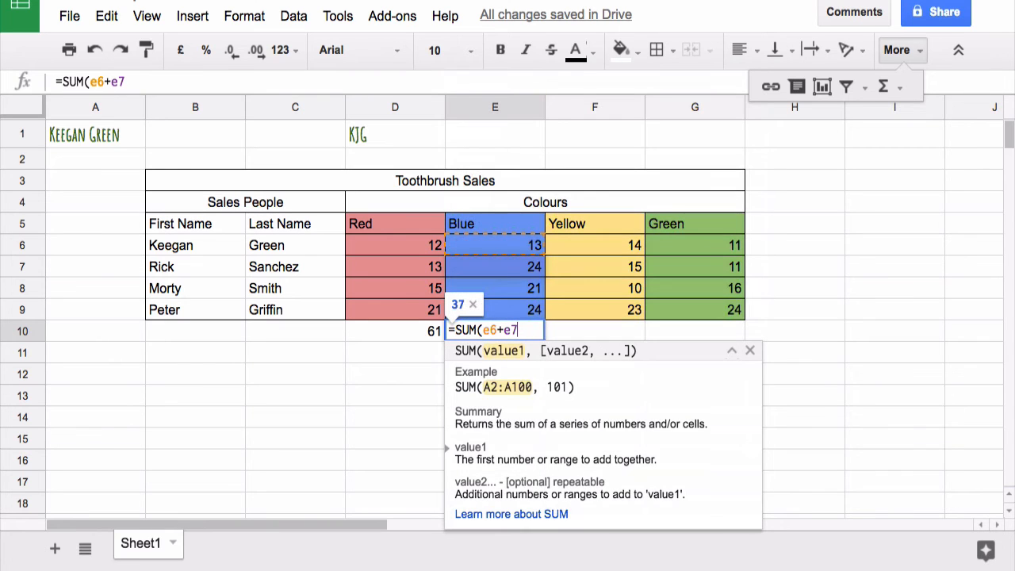
text(+e8)
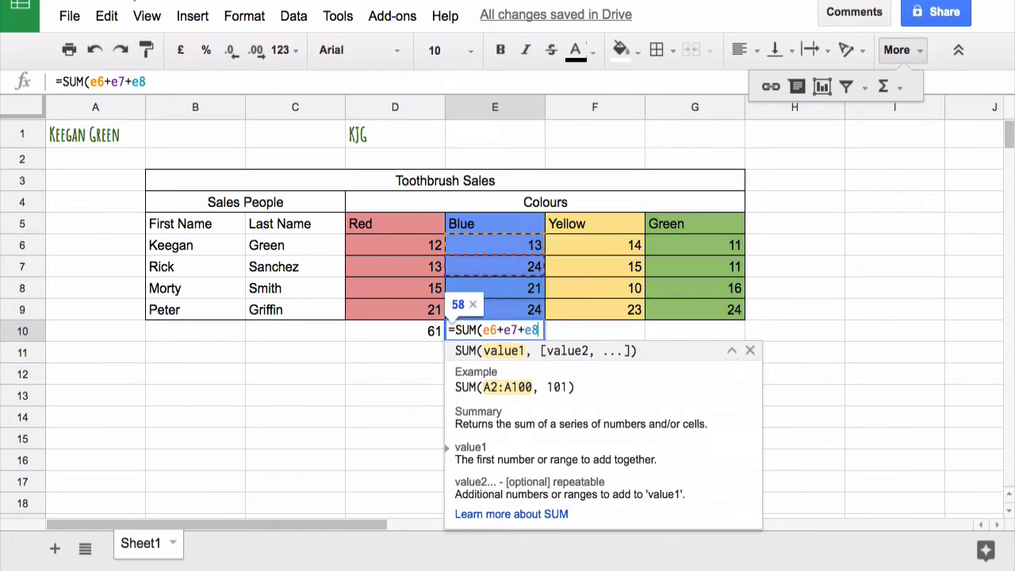
text(+e9)
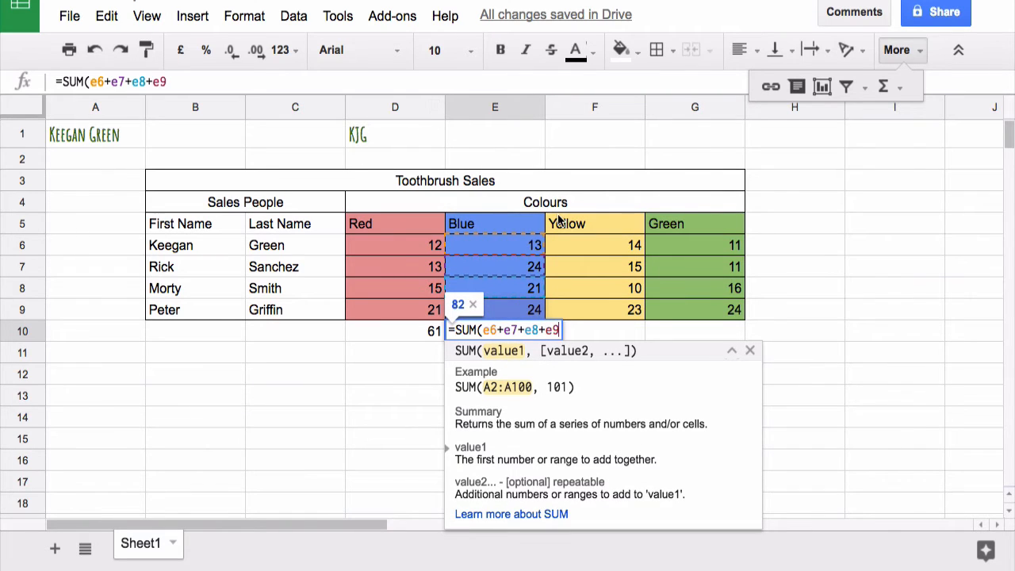
text())
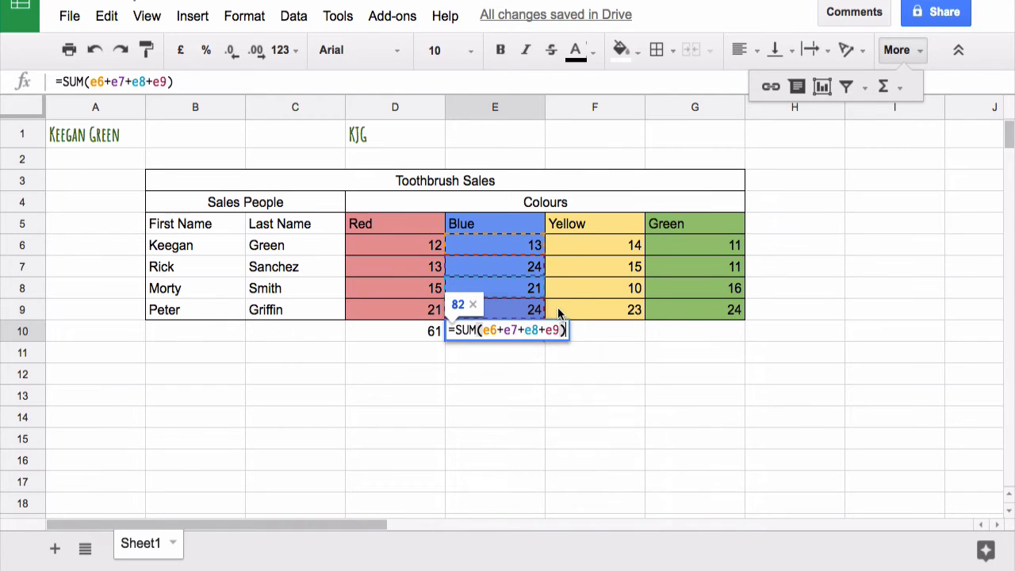
key(Return)
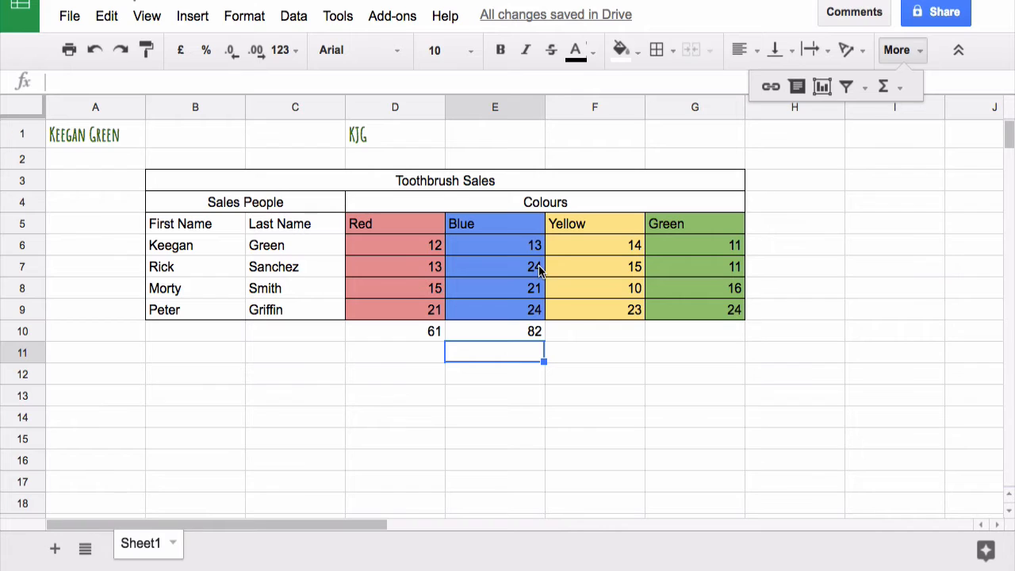
- Change the second Blue sales value in E7 to 27 and check the cell-reference total and its formula in E10
click(537, 266)
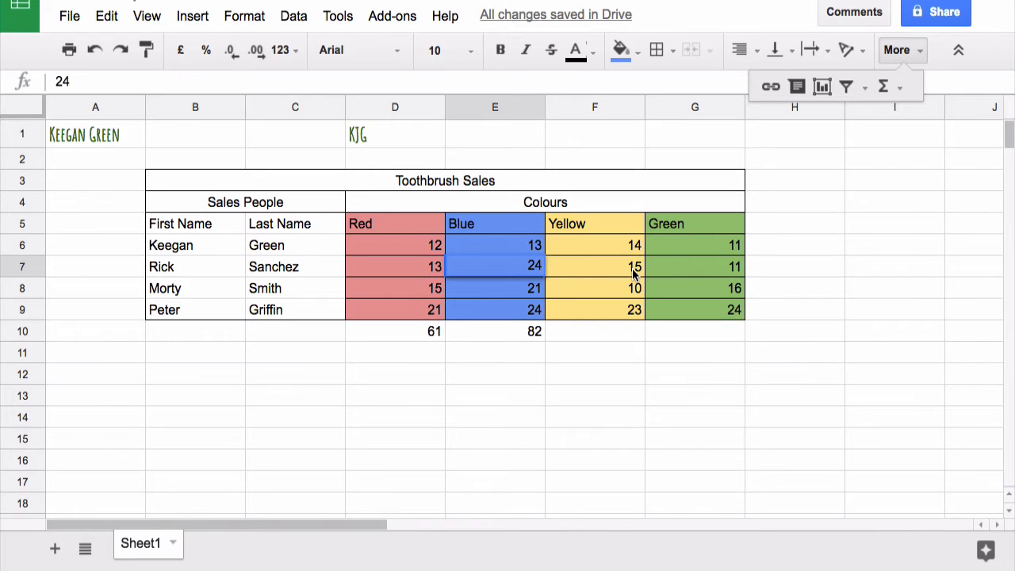
text(27)
click(633, 358)
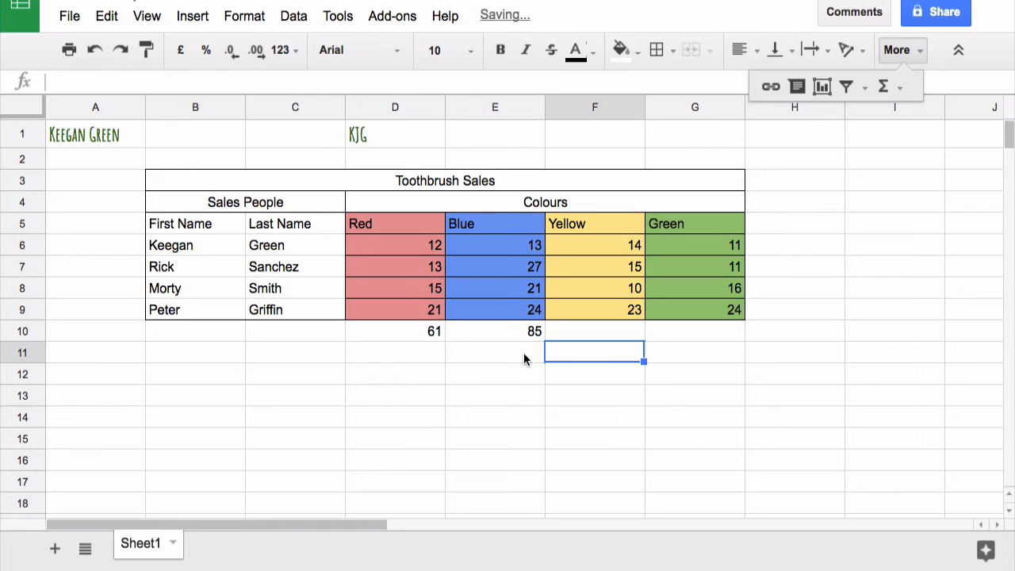
click(526, 333)
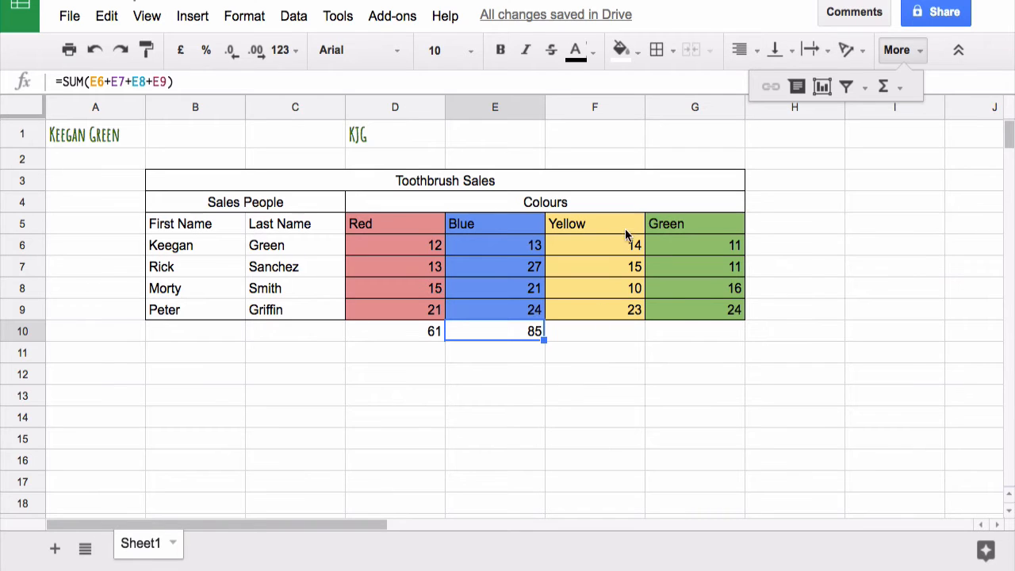
- Total the Yellow column in cell F10 with the range formula =SUM(F6:F9)
drag(608, 245, 602, 309)
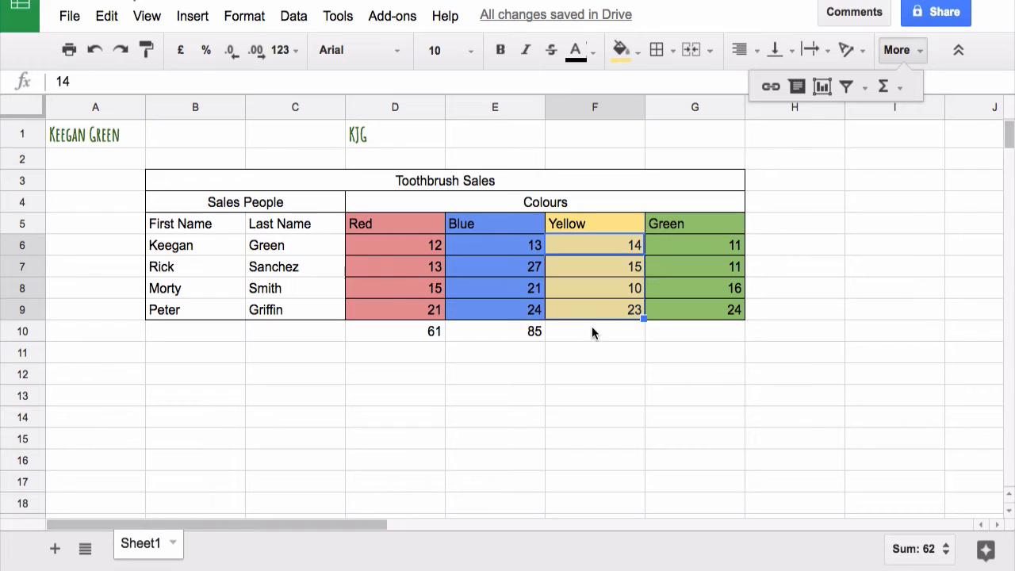
click(589, 335)
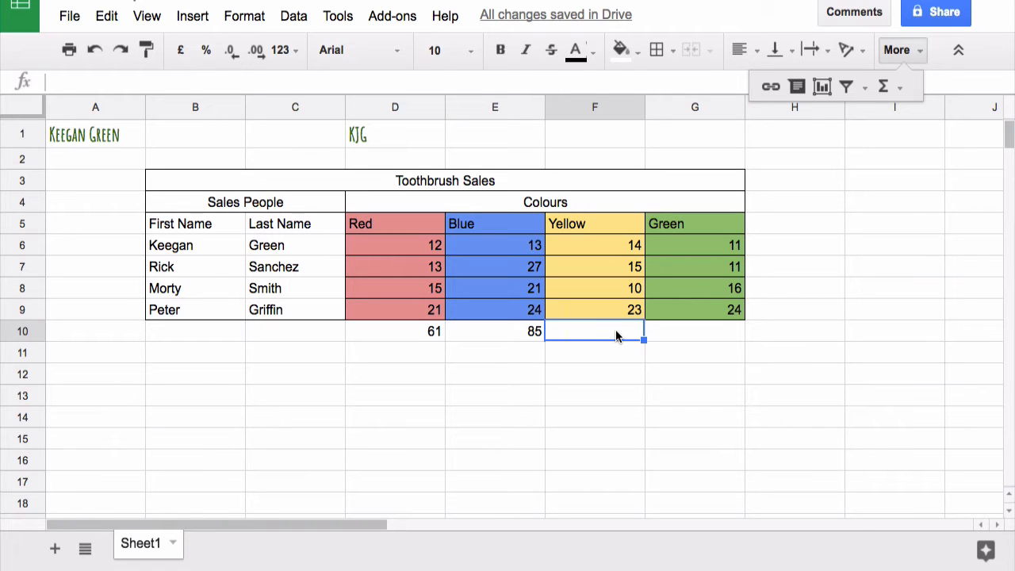
text(=sum)
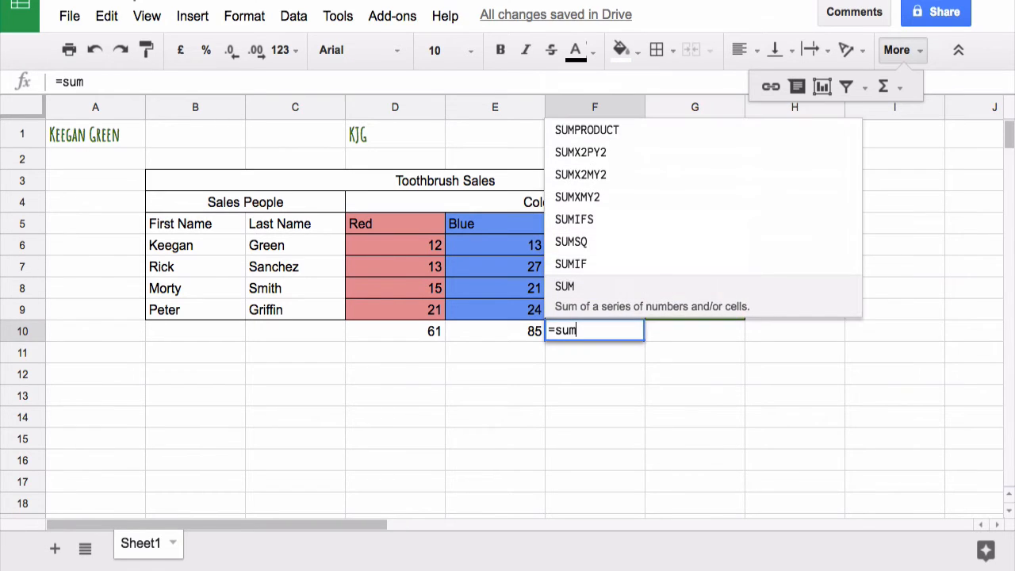
key(Tab)
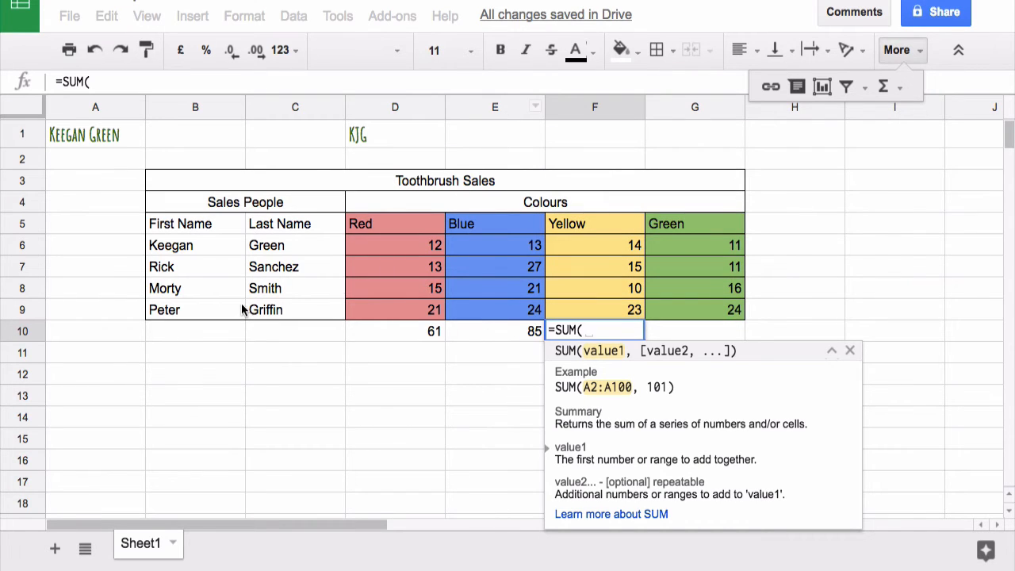
click(639, 247)
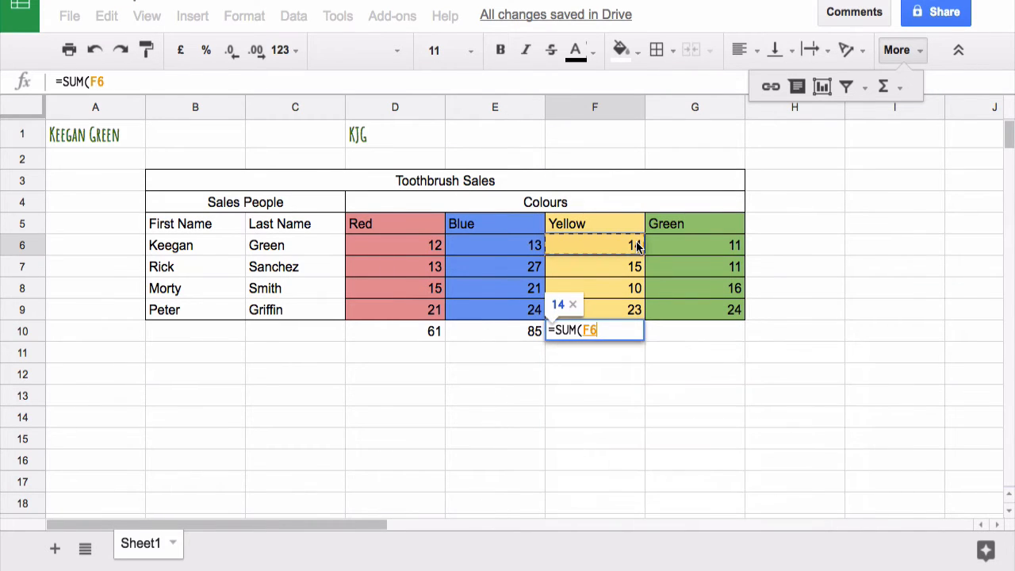
drag(637, 248, 635, 314)
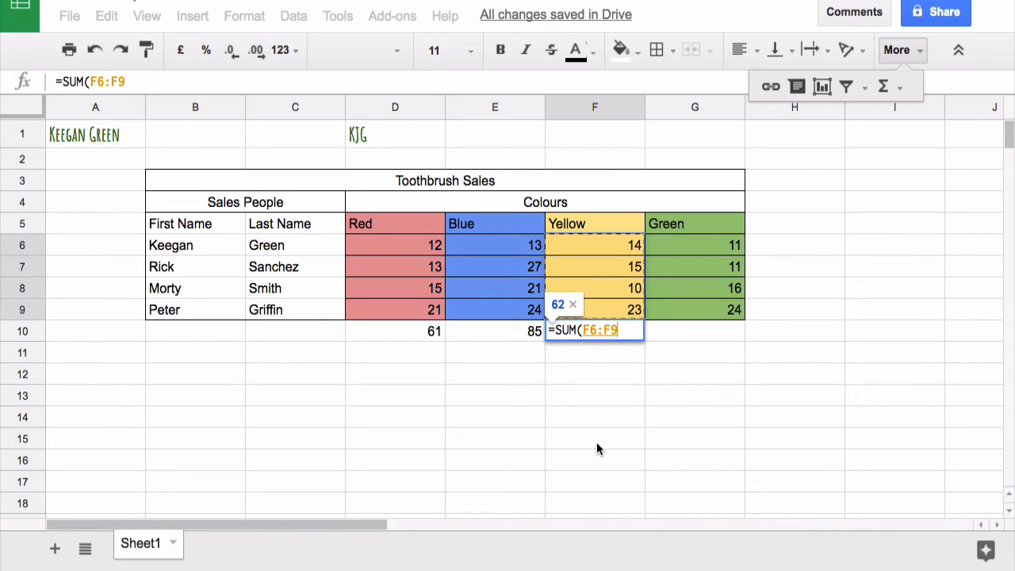
text())
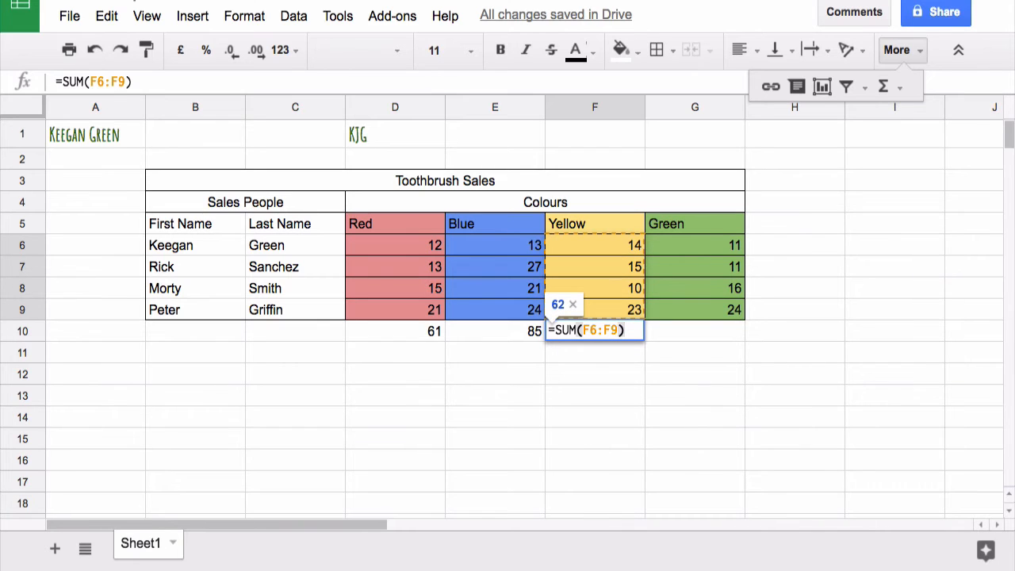
key(Return)
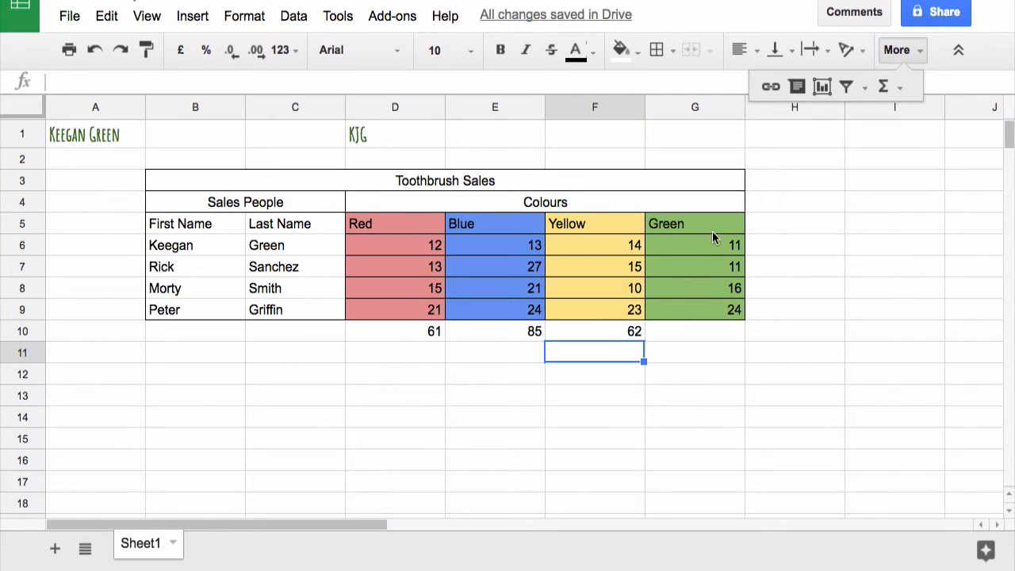
- Total the Green column in cell G10 by inserting the built-in SUM function over the range G6:G9
drag(704, 236, 700, 315)
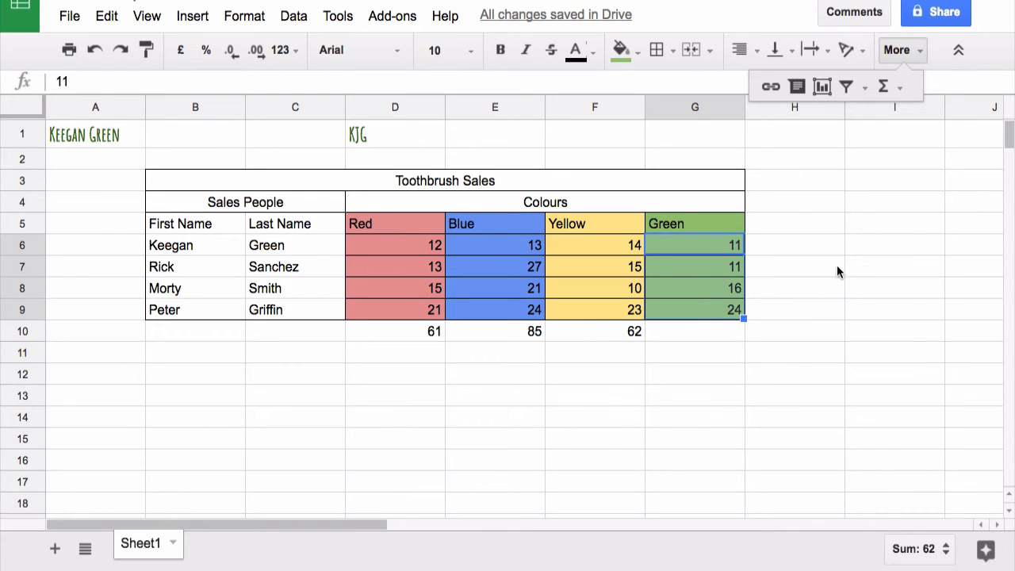
click(701, 337)
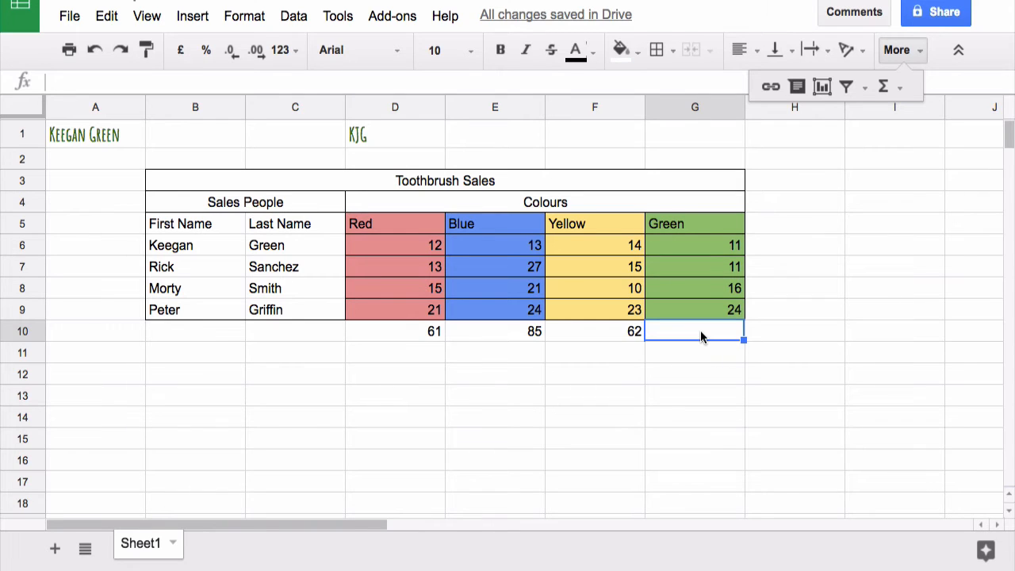
text(=)
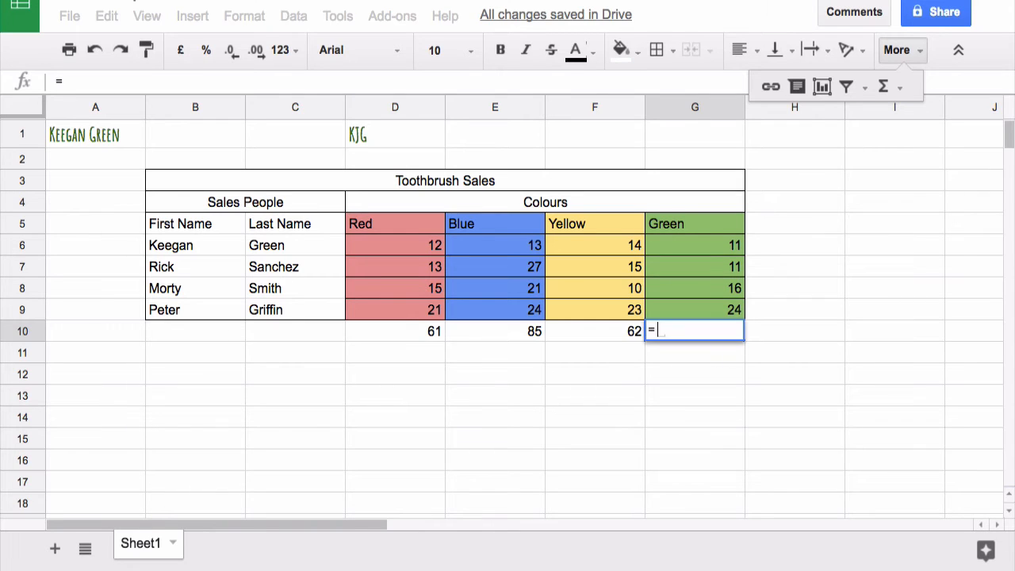
click(899, 89)
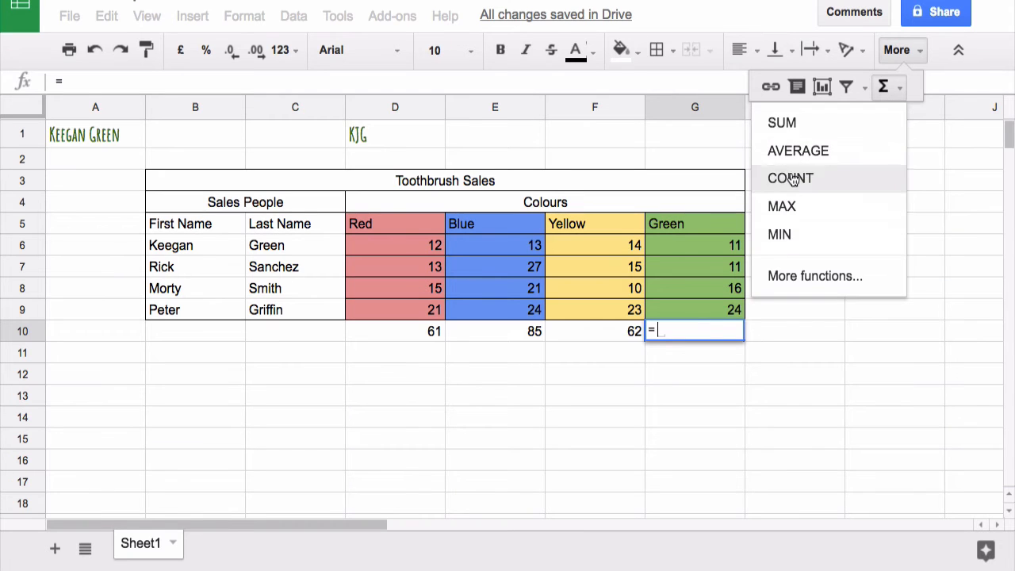
click(792, 126)
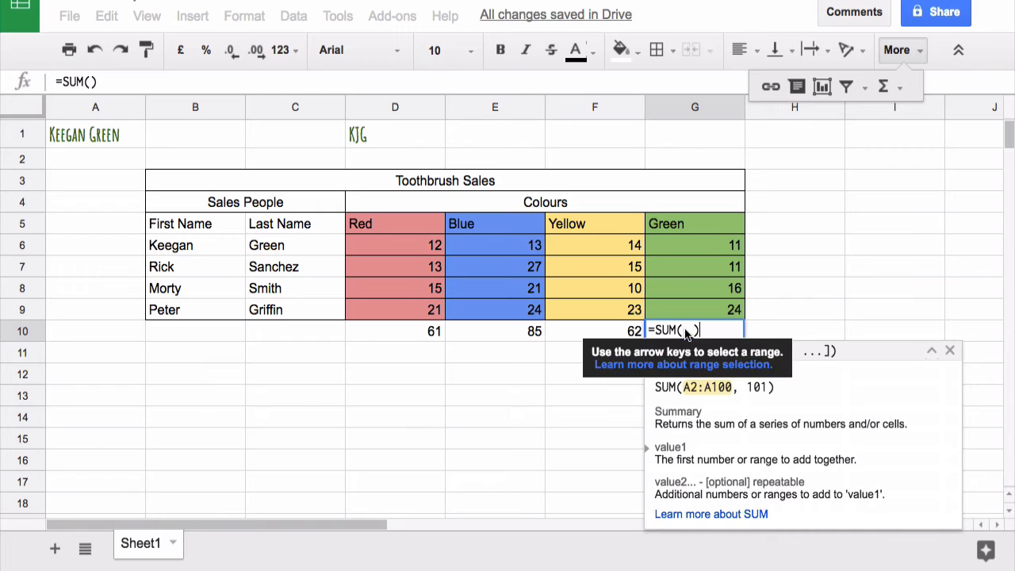
drag(696, 252, 690, 312)
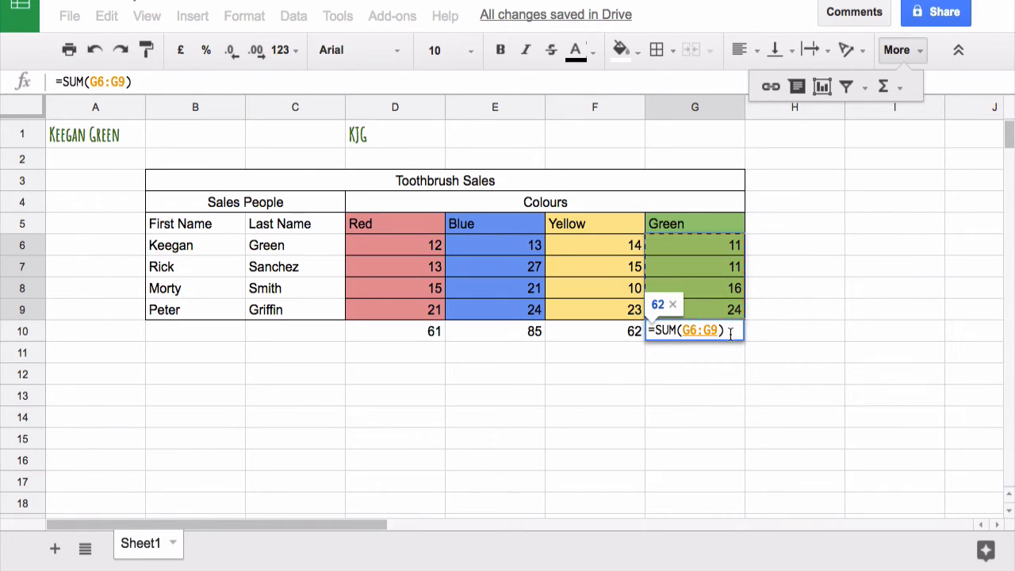
key(Return)
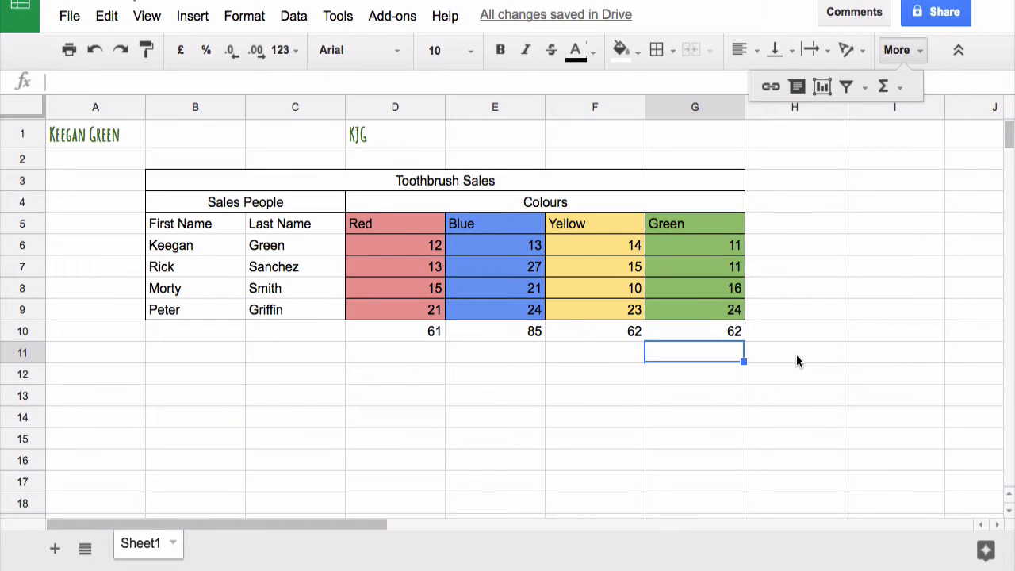
- Total the first salesperson's row in cell H6 with the formula =SUM(D6:G6)
drag(410, 247, 761, 249)
click(763, 248)
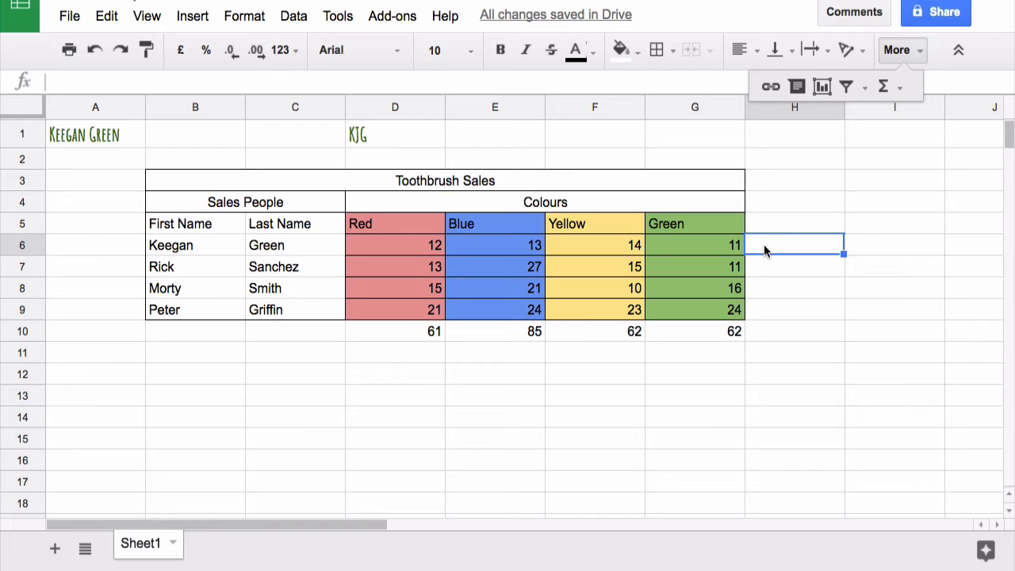
text(=)
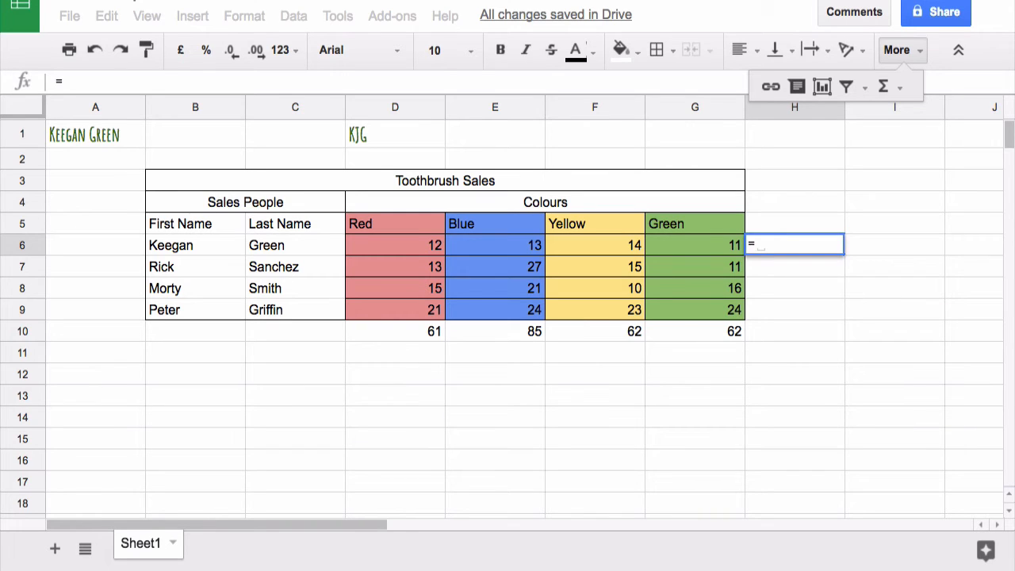
text(sum)
key(Tab)
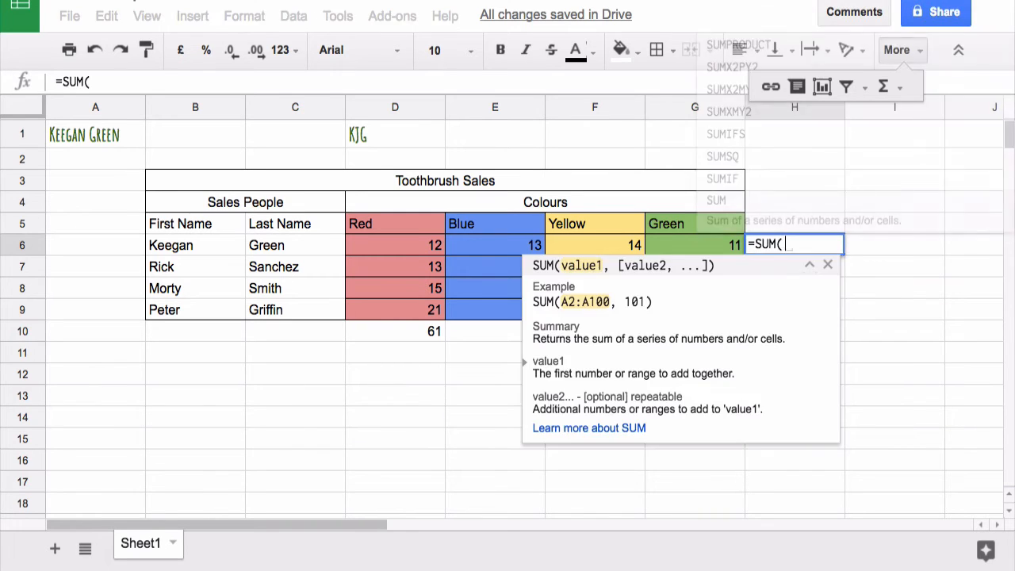
click(424, 248)
drag(424, 249, 675, 245)
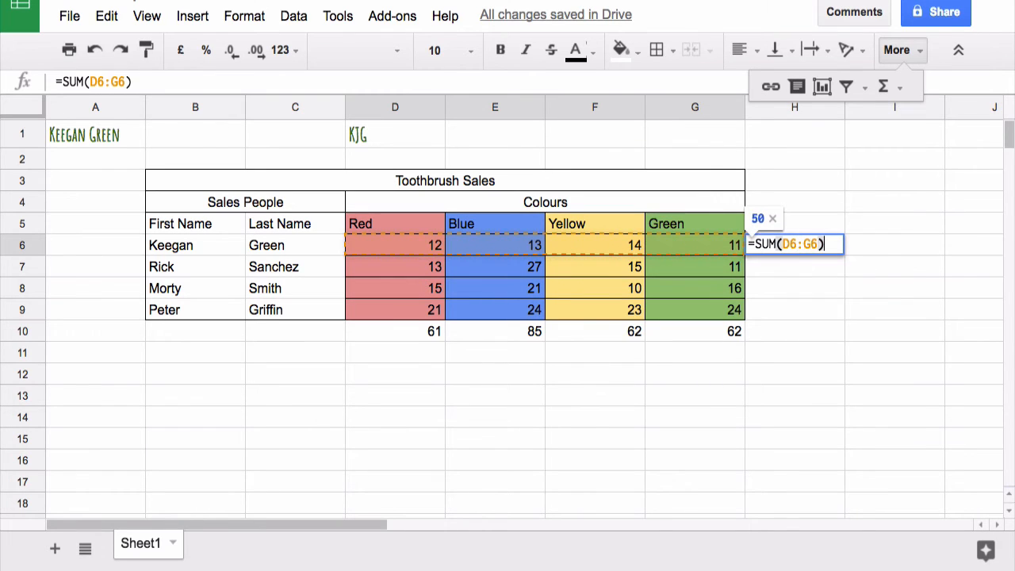
key(Return)
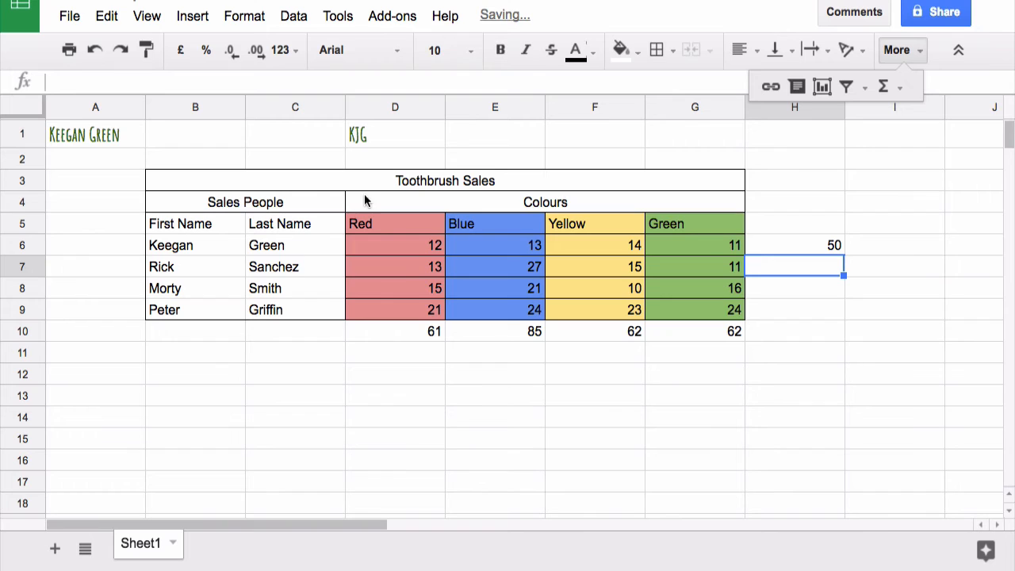
- Total the second salesperson's row in cell H7 with the formula =SUM(D7:G7)
drag(385, 265, 734, 266)
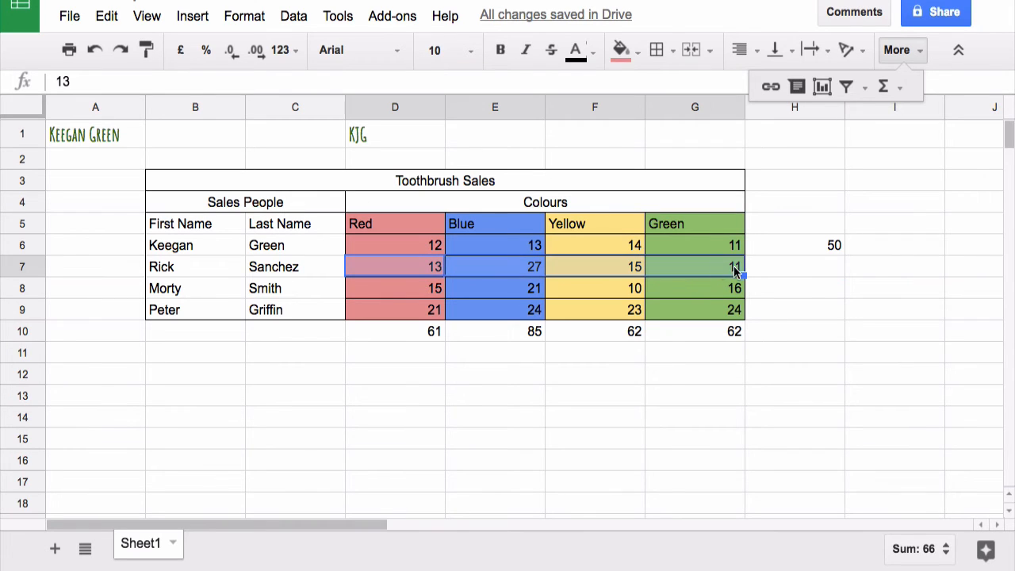
click(801, 272)
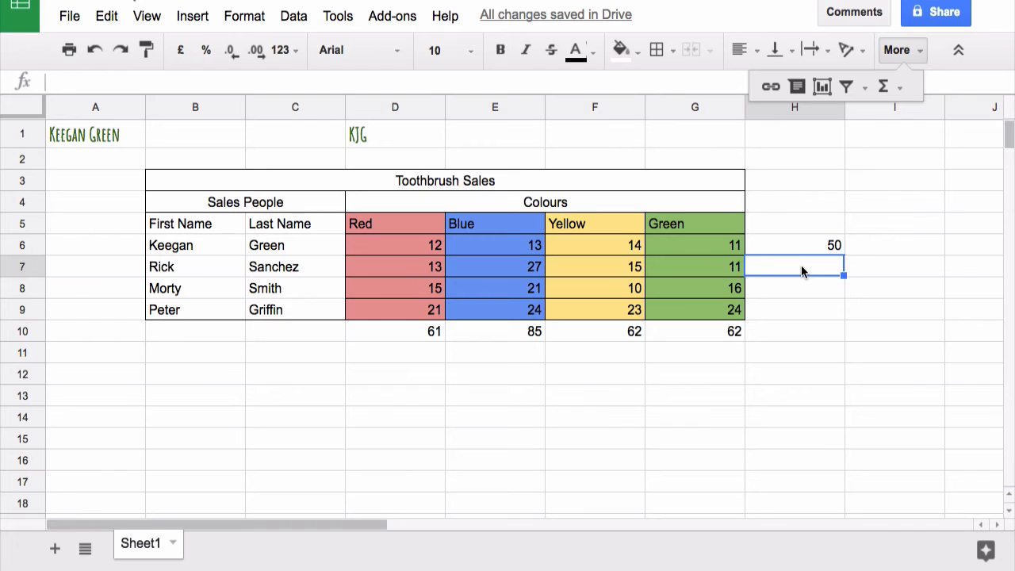
text(=sum)
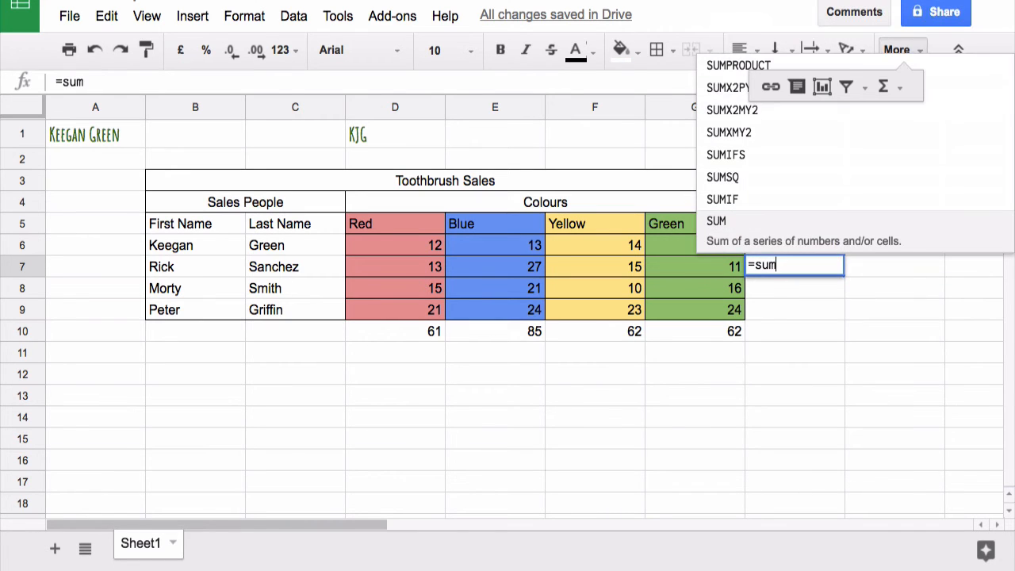
key(Tab)
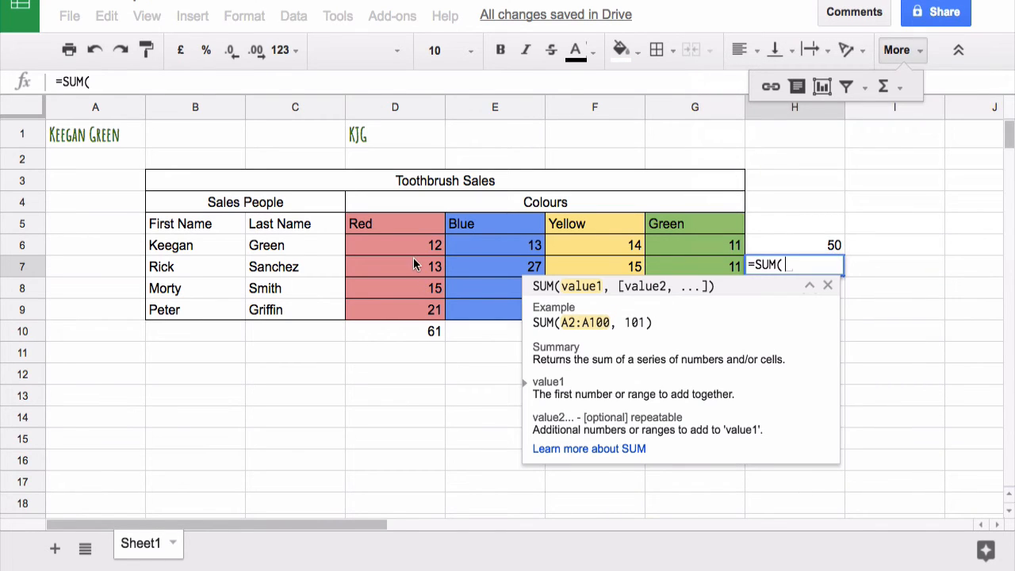
drag(414, 262, 716, 274)
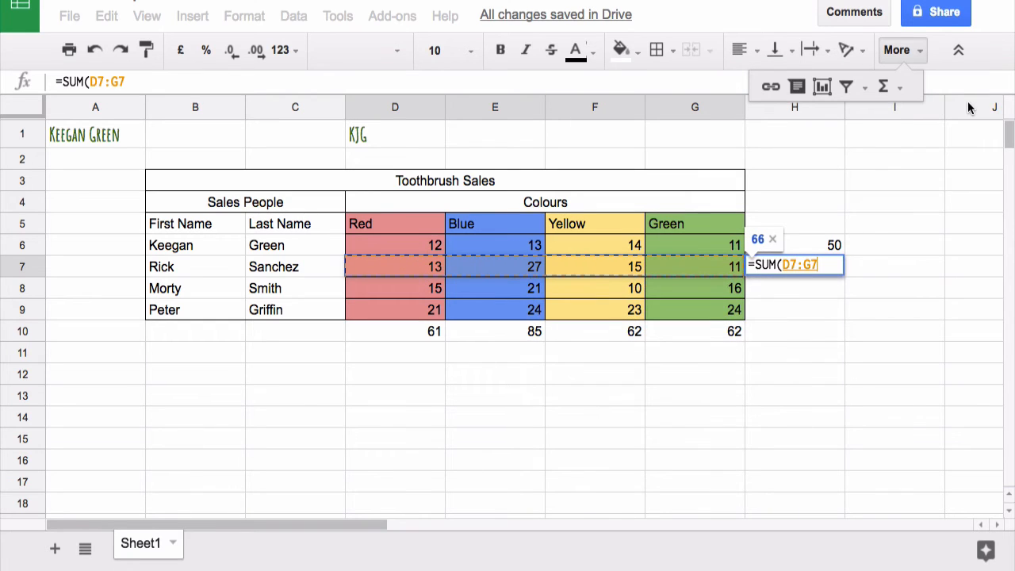
text())
key(Return)
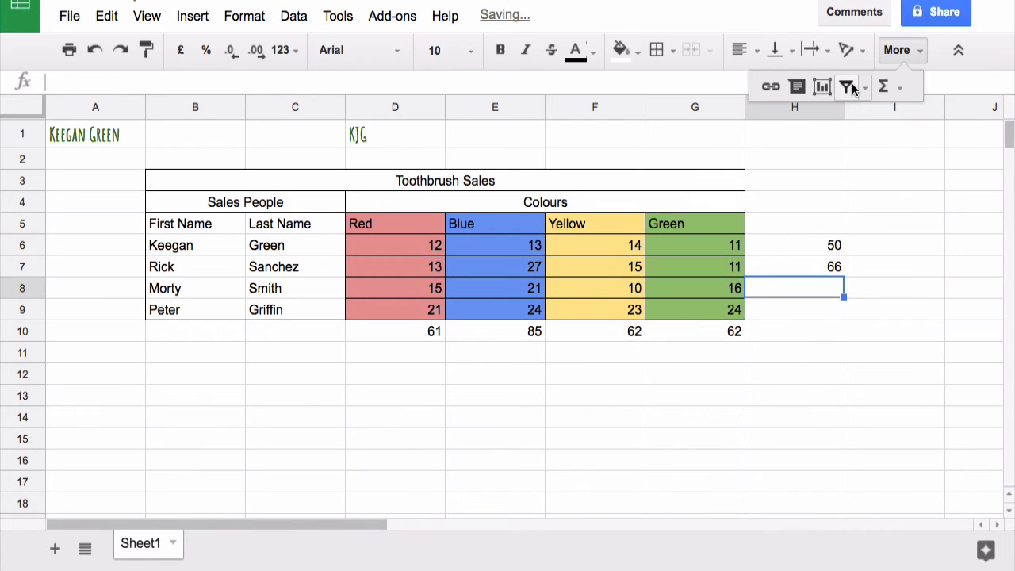
- Total the third salesperson's row in cell H8 with the formula =SUM(D8:G8)
click(894, 87)
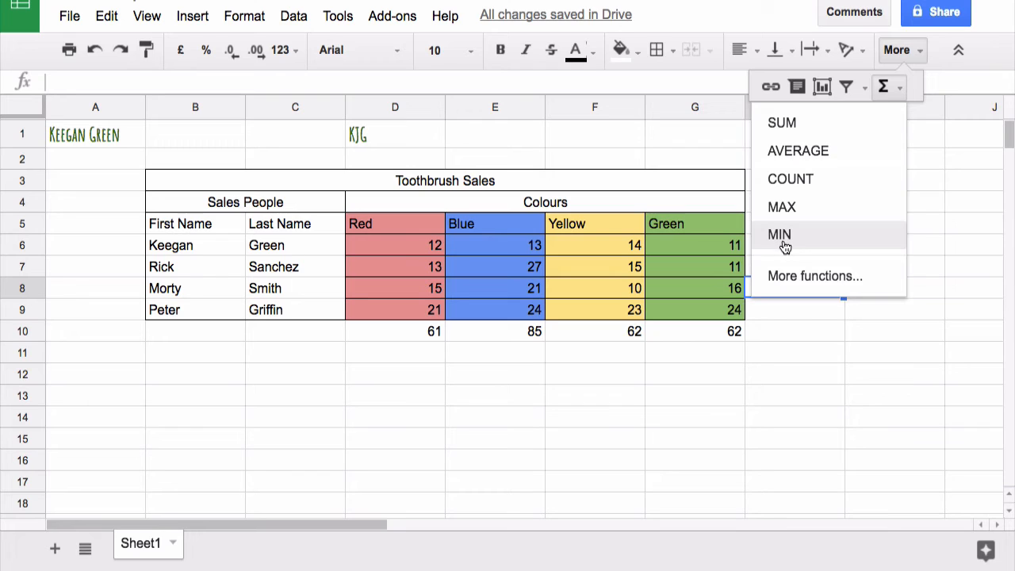
click(791, 326)
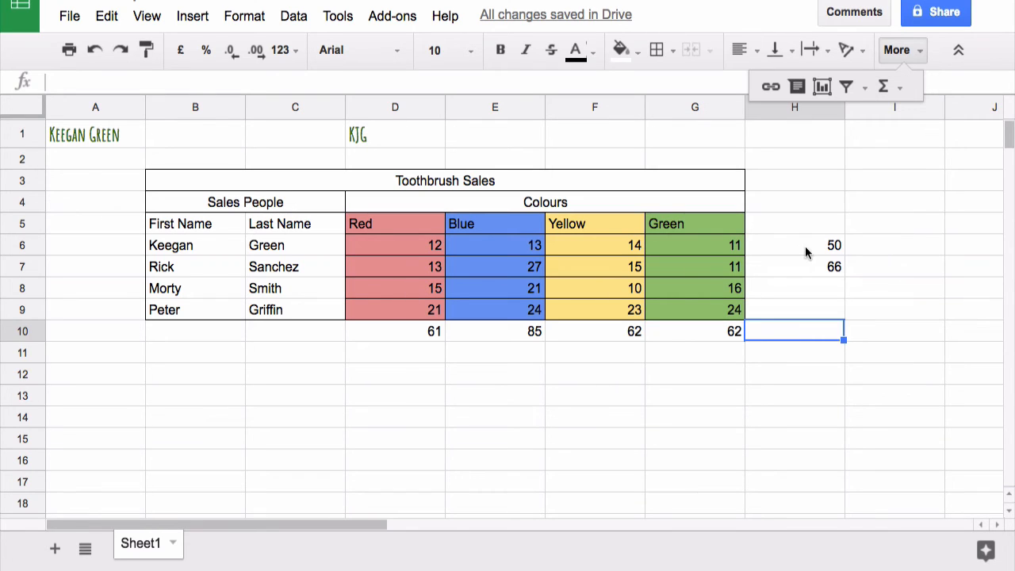
click(798, 293)
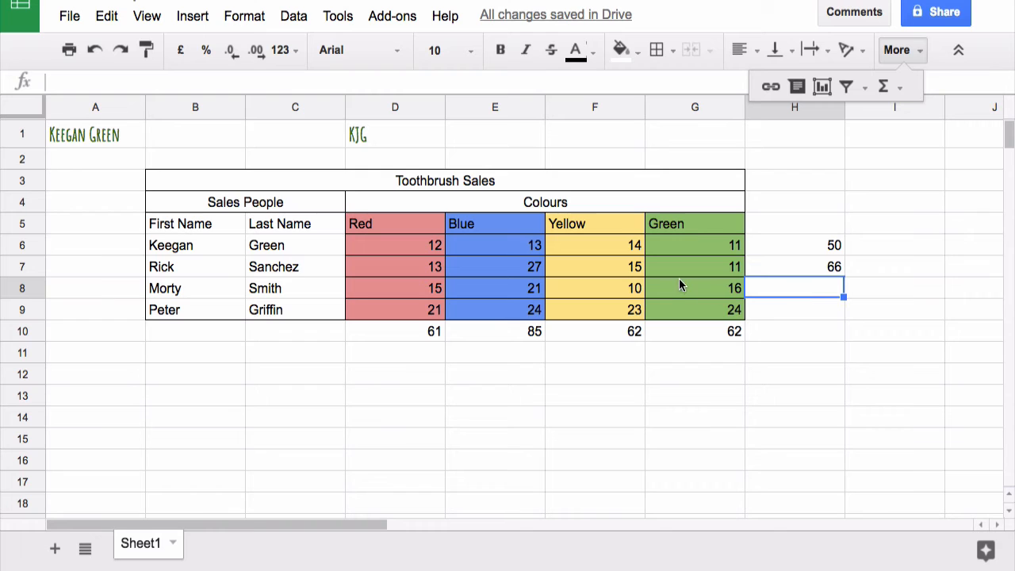
text(=sum()
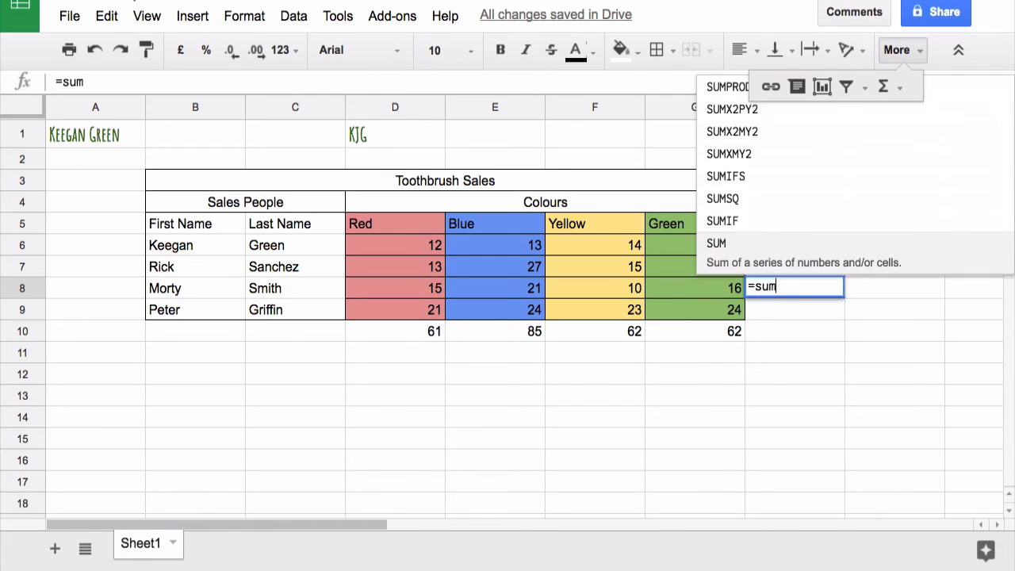
drag(405, 298, 706, 298)
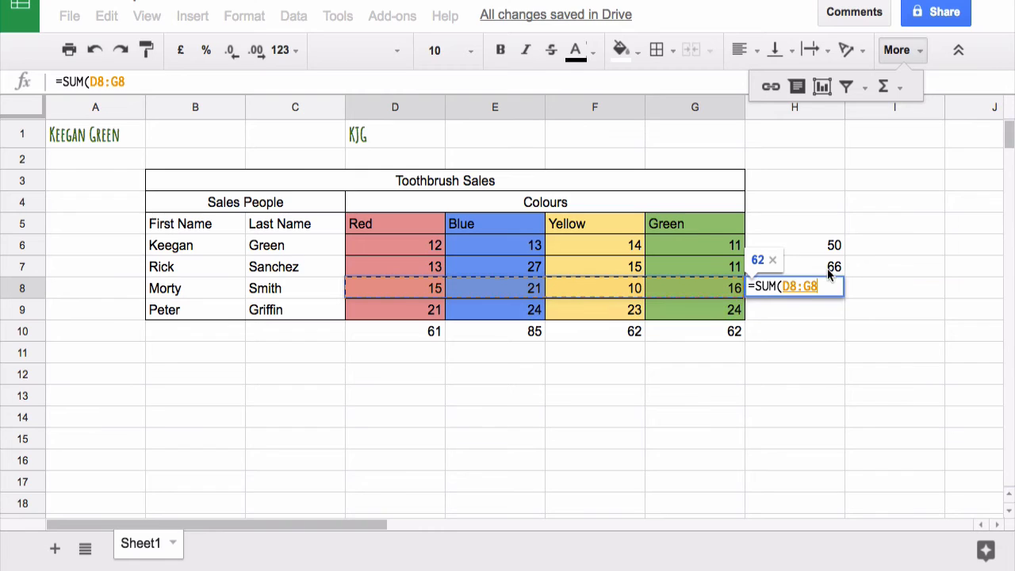
text())
key(Return)
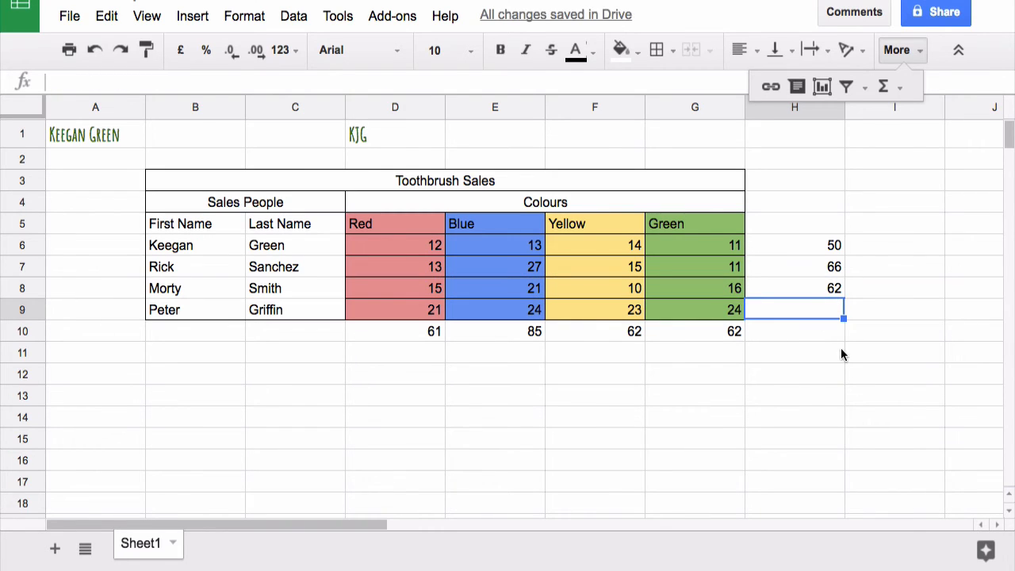
- Enter the formula =SUM(D9:H9) in cell H9 for the fourth salesperson's row
text(=sum)
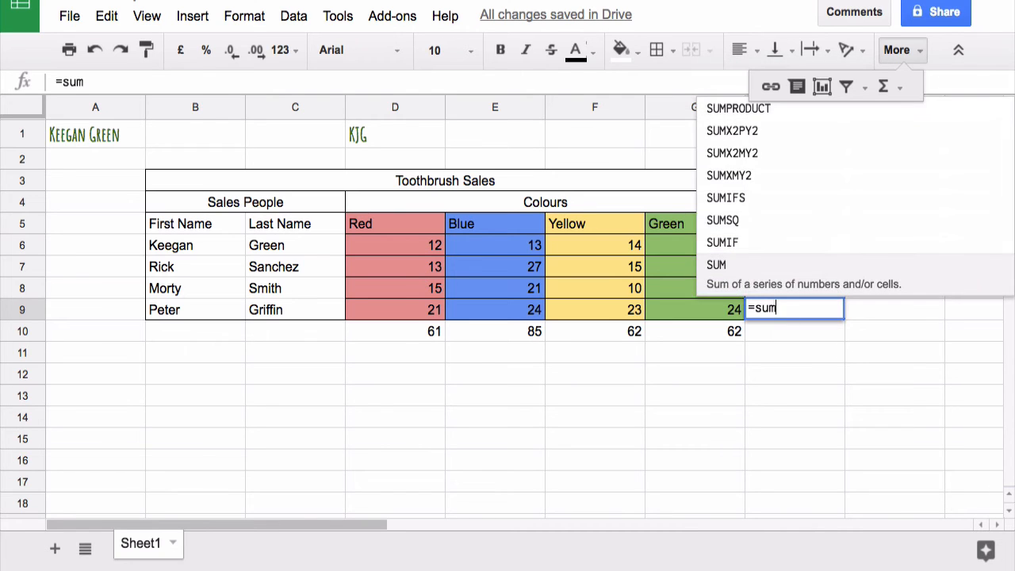
key(Tab)
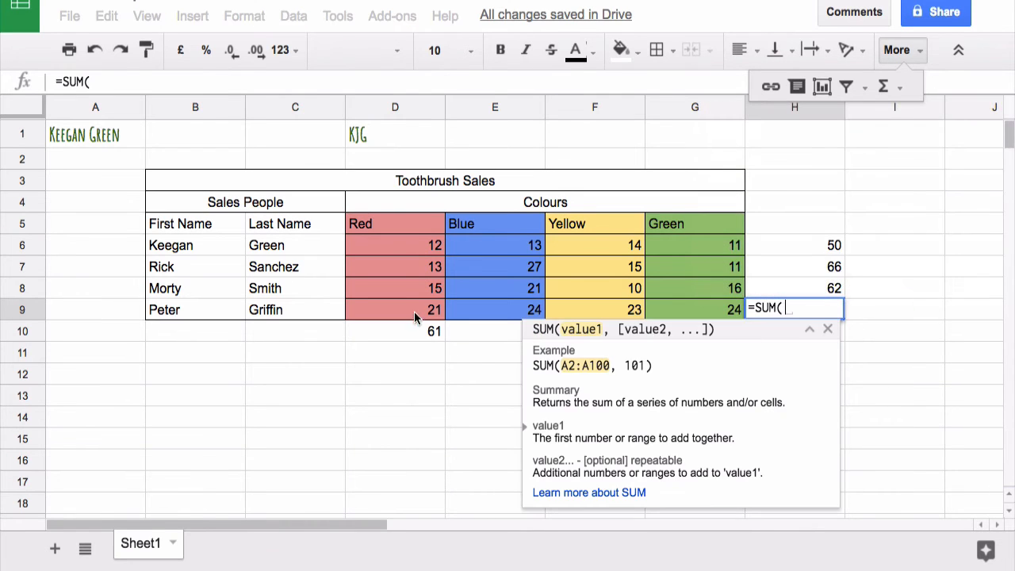
drag(418, 310, 762, 311)
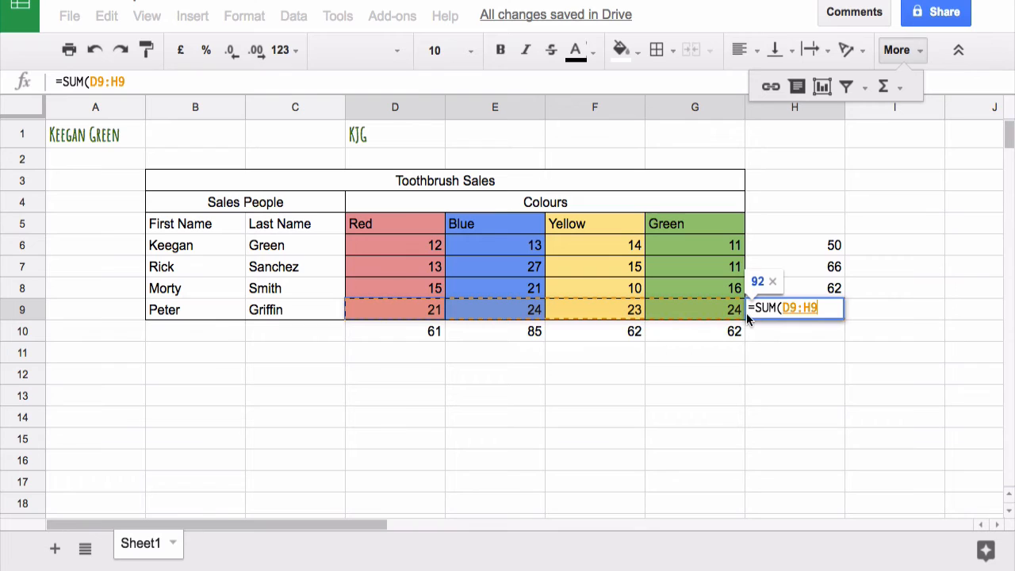
key(Return)
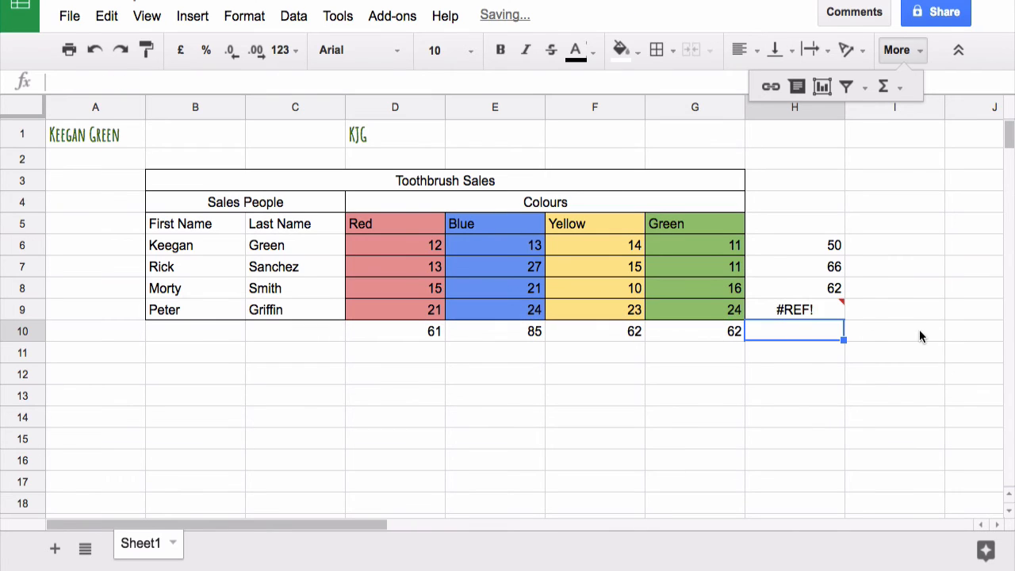
- Inspect the error in cell H9 and correct its formula to =SUM(D9:G9)
click(807, 310)
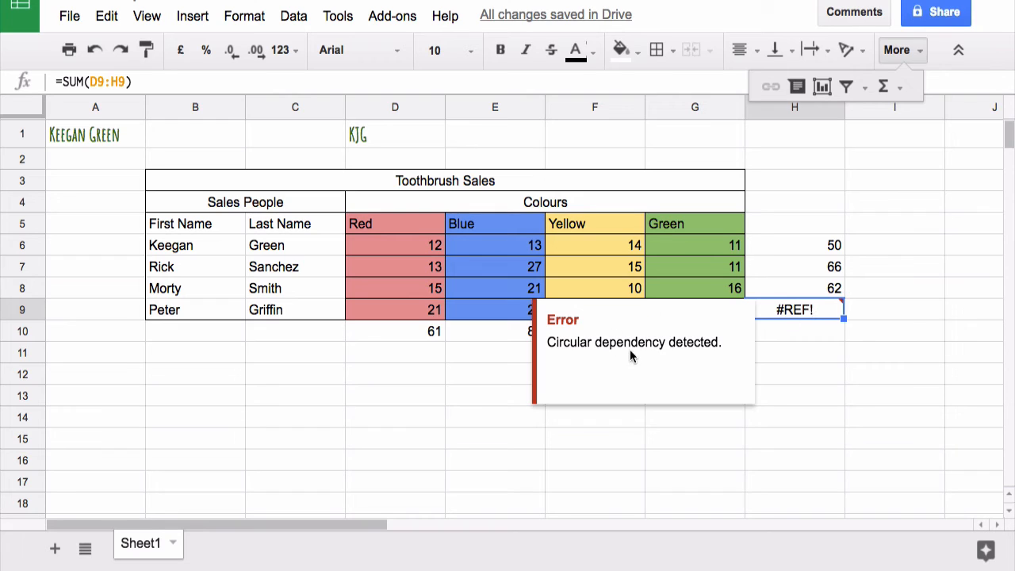
click(836, 377)
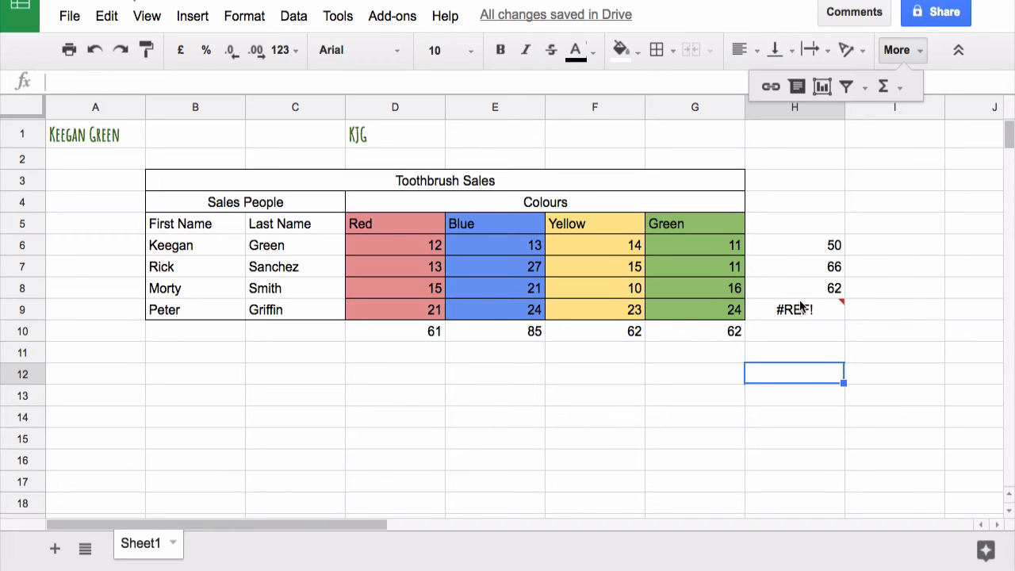
mouse_move(797, 316)
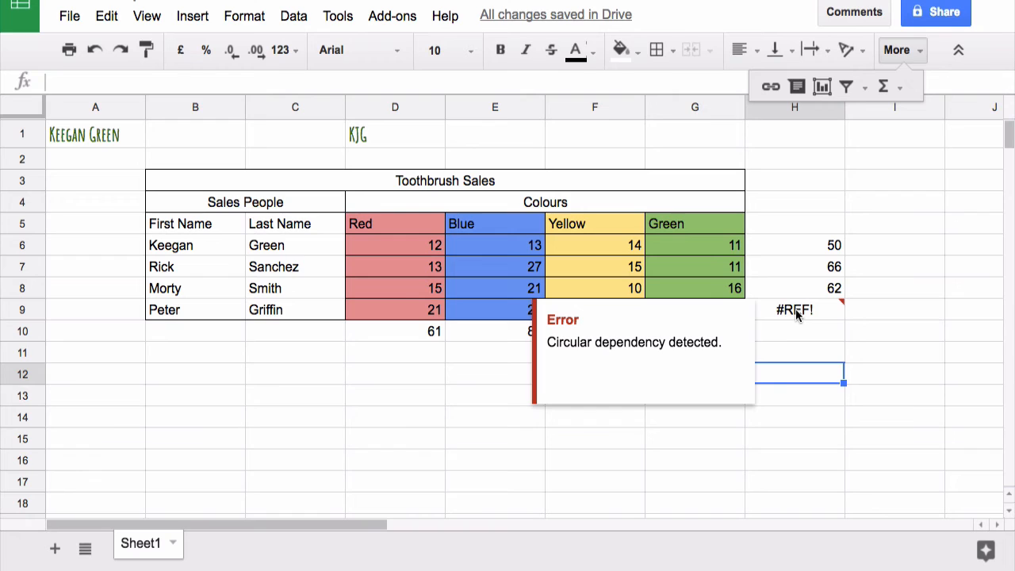
click(797, 315)
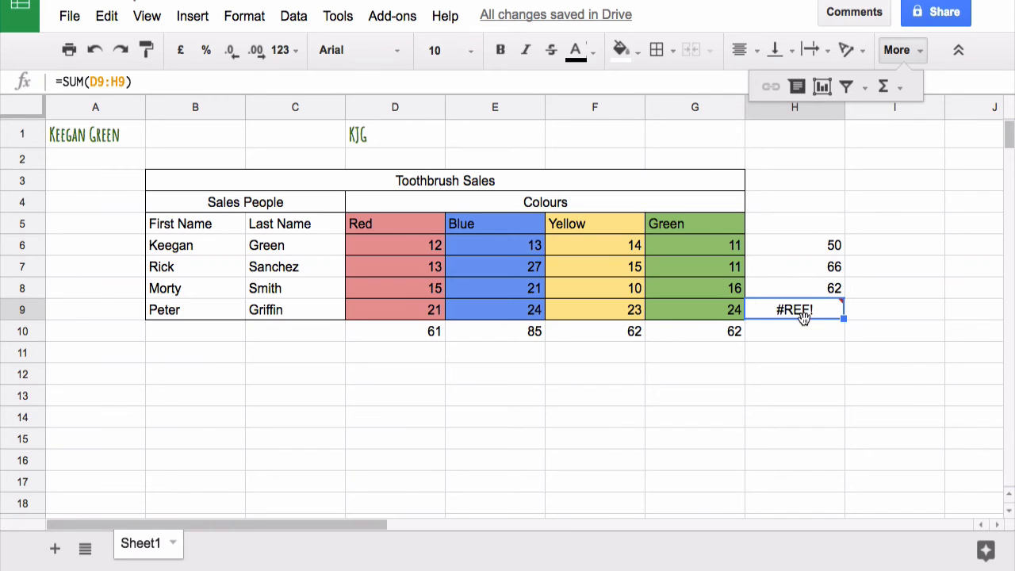
mouse_move(803, 313)
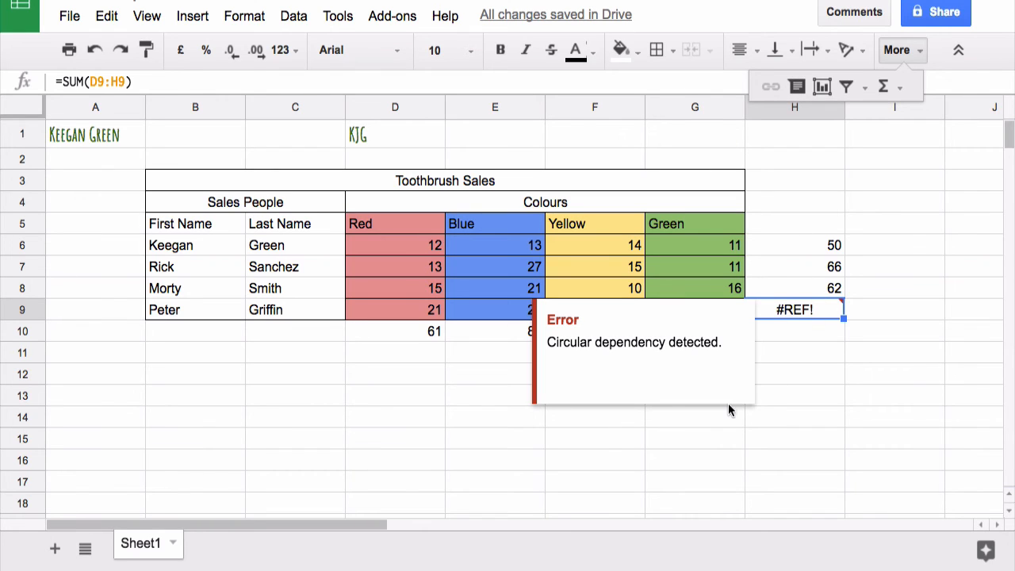
click(114, 80)
key(BackSpace)
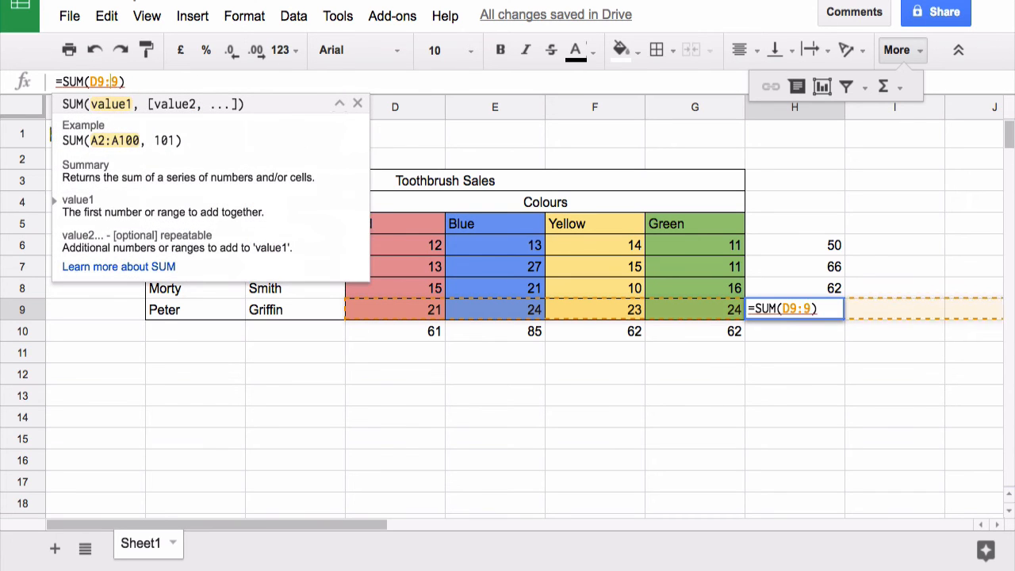
text(G)
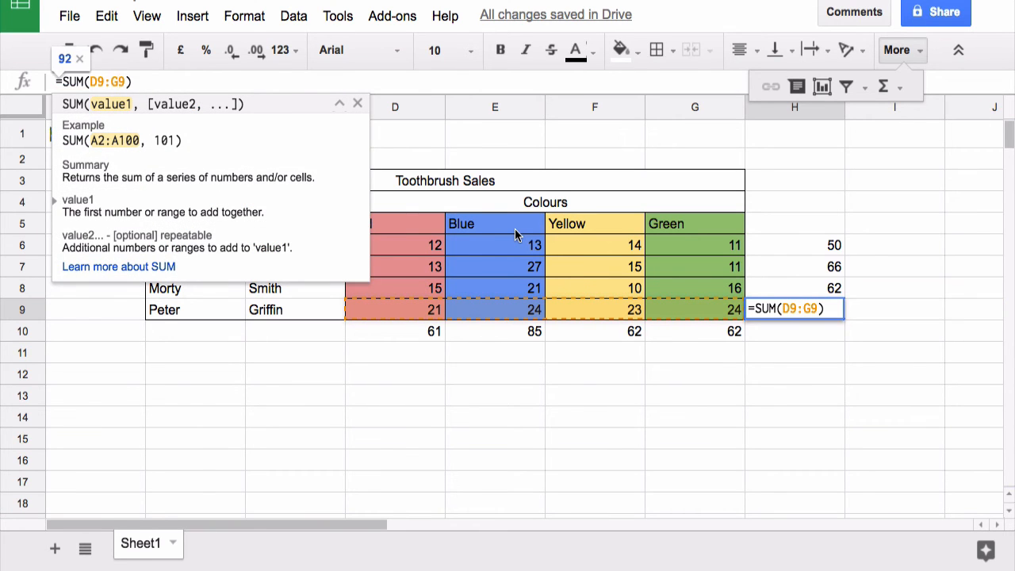
key(Return)
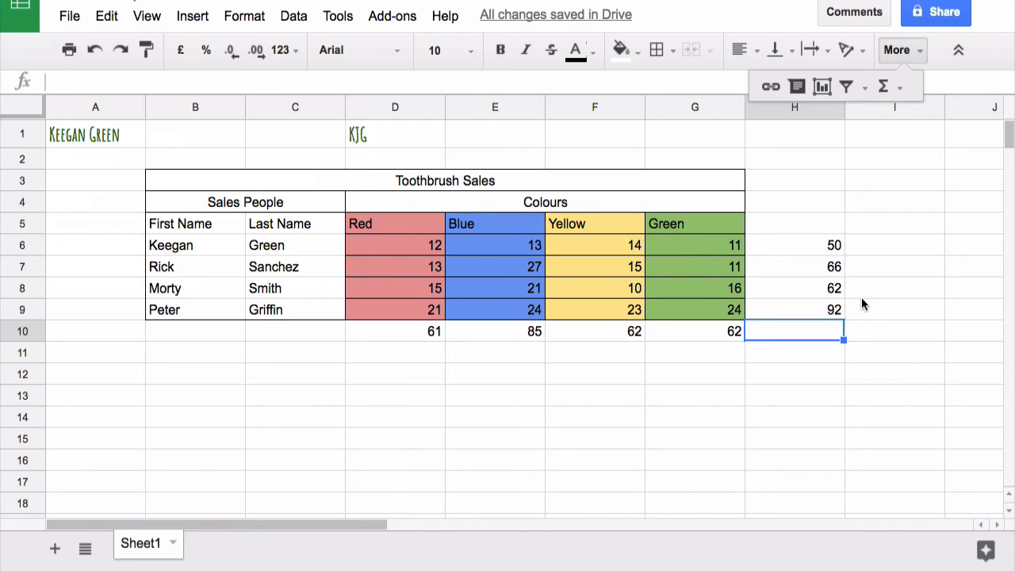
- Label the row of colour totals by entering Total in cell C10
click(814, 352)
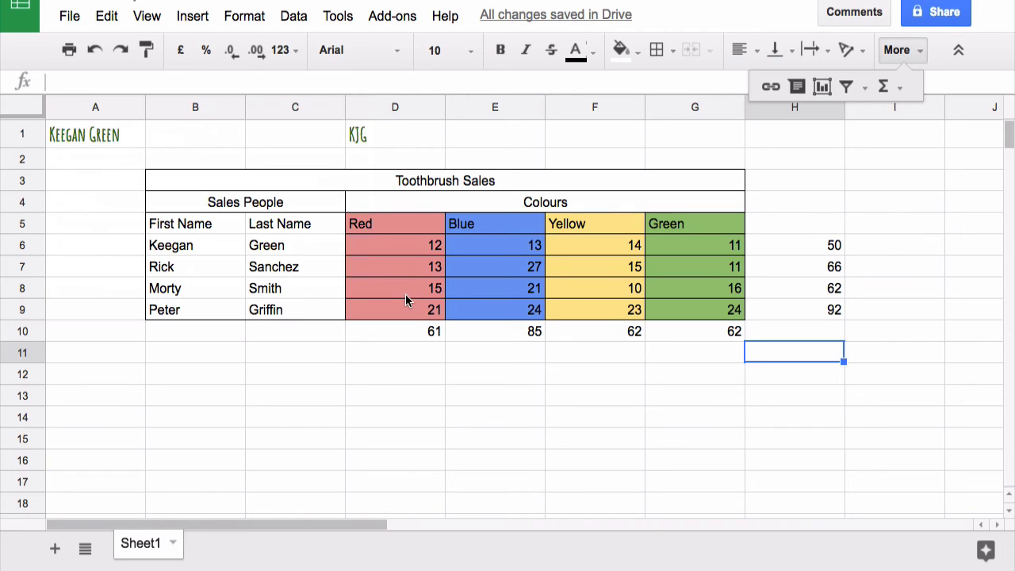
drag(224, 328, 660, 330)
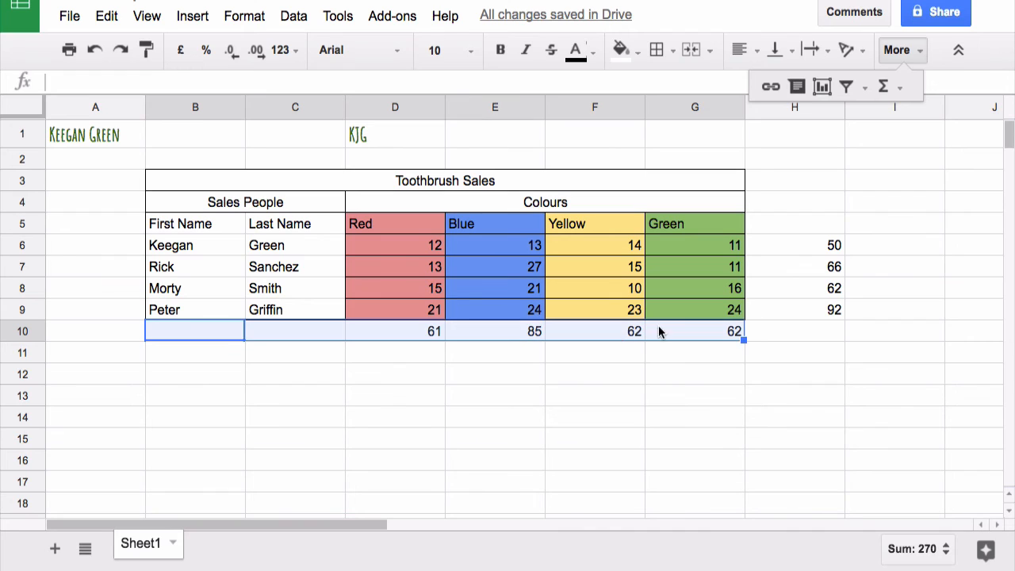
click(441, 375)
click(303, 334)
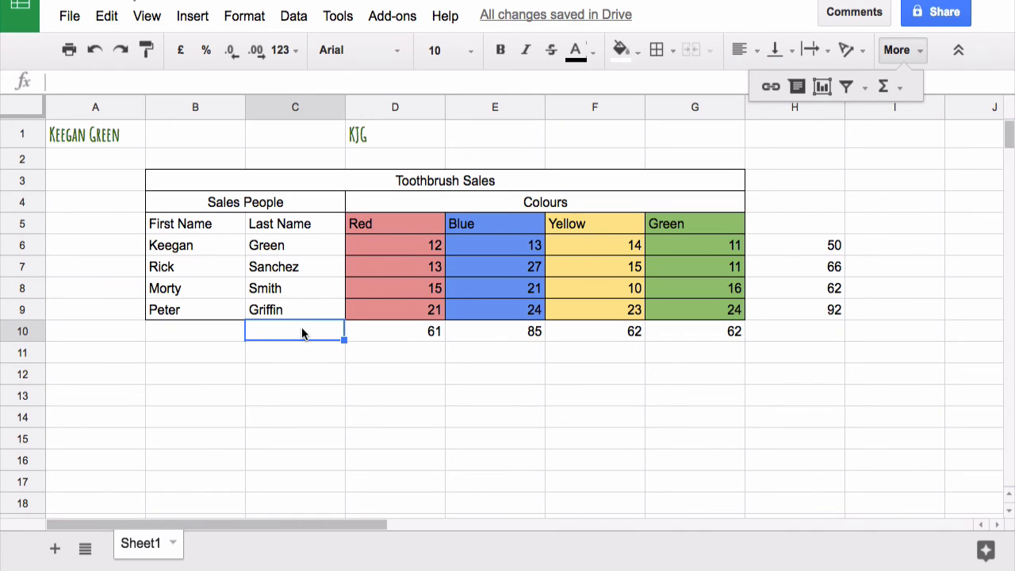
text(Total)
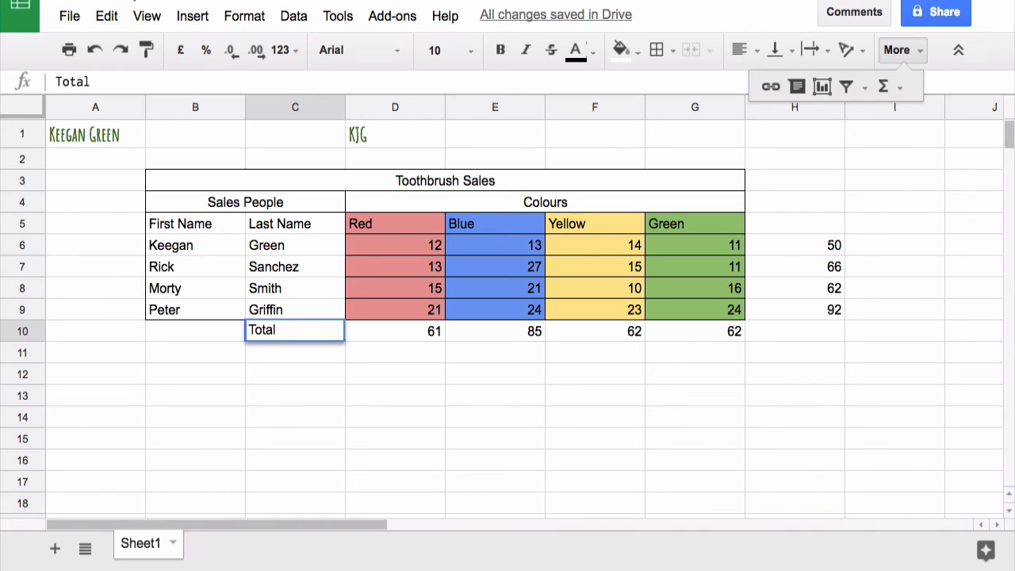
click(365, 355)
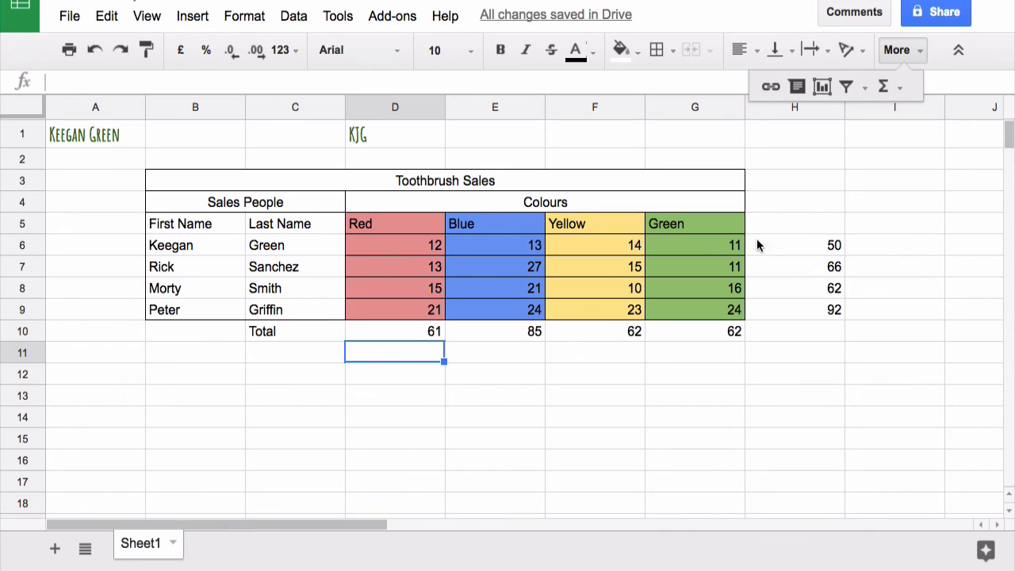
- Add up the colour totals in cell H10 with the formula =SUM(D10:G10) and check the result cell
drag(317, 336, 465, 326)
click(929, 351)
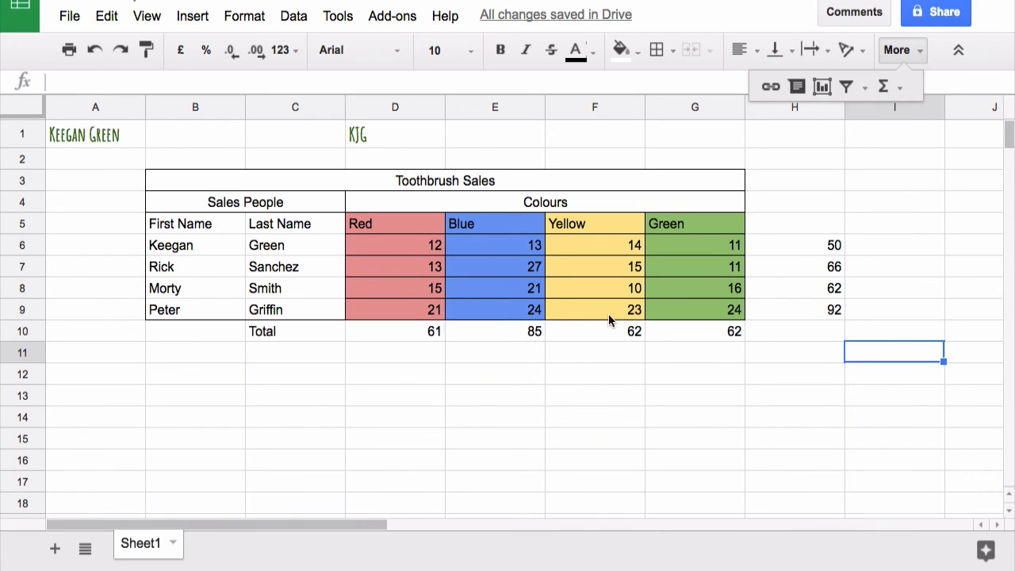
click(815, 335)
text(=)
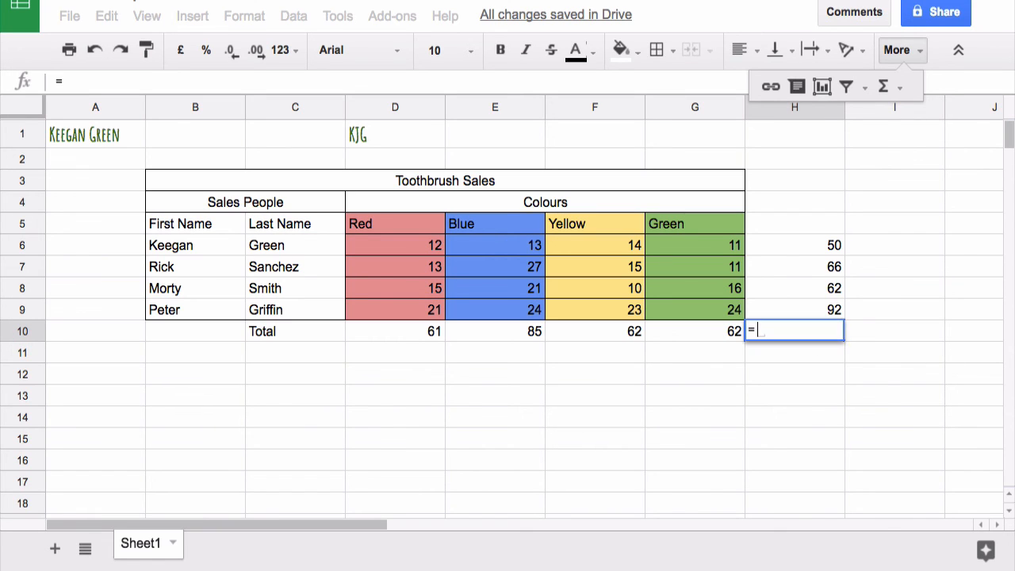
text(sum)
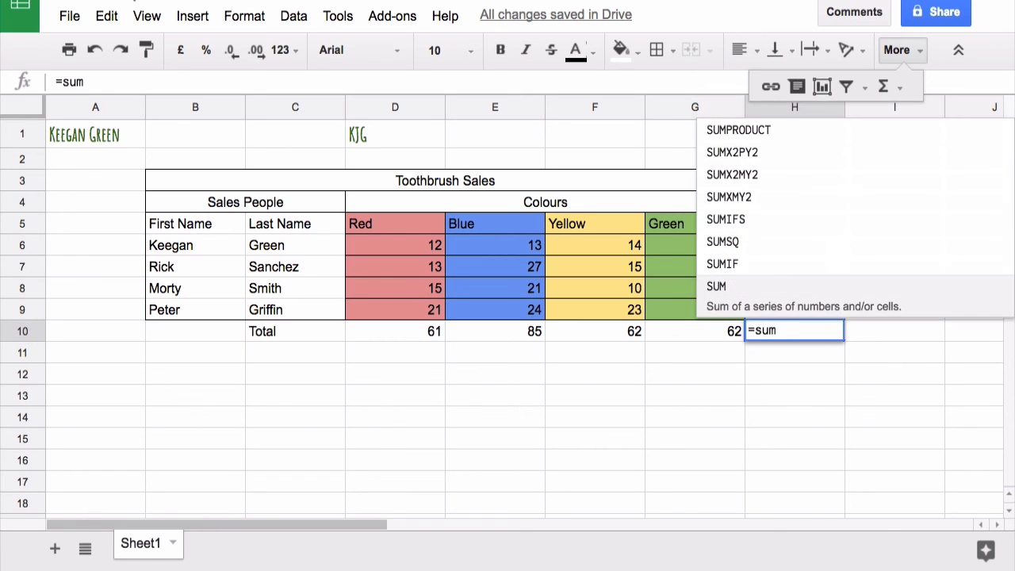
key(Tab)
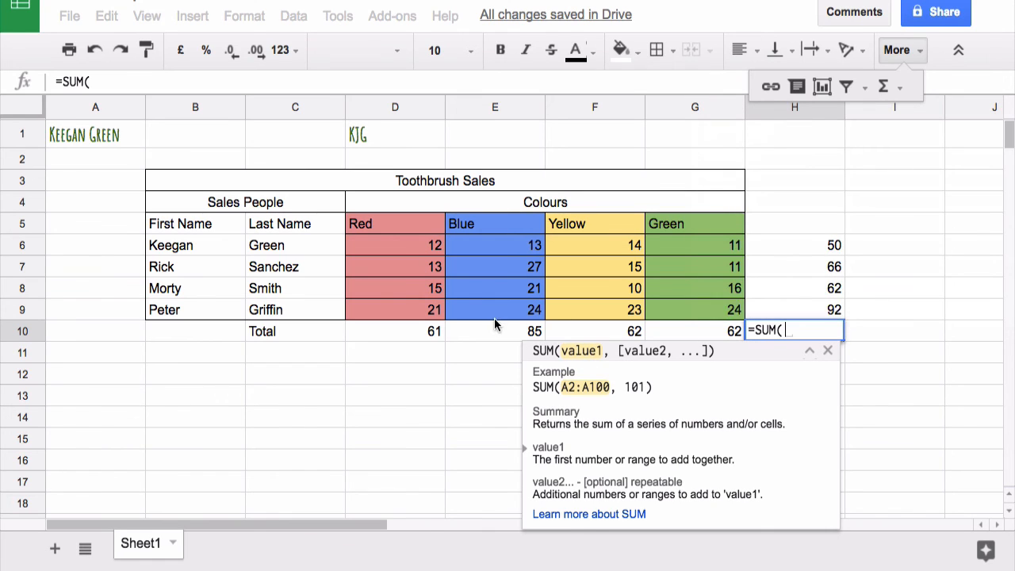
drag(435, 329, 701, 341)
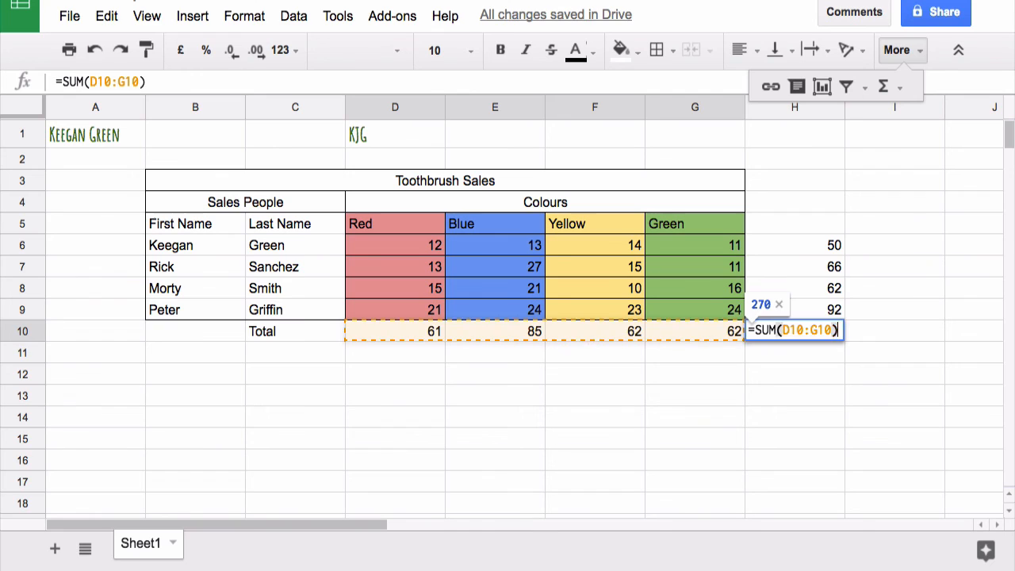
key(Return)
click(830, 335)
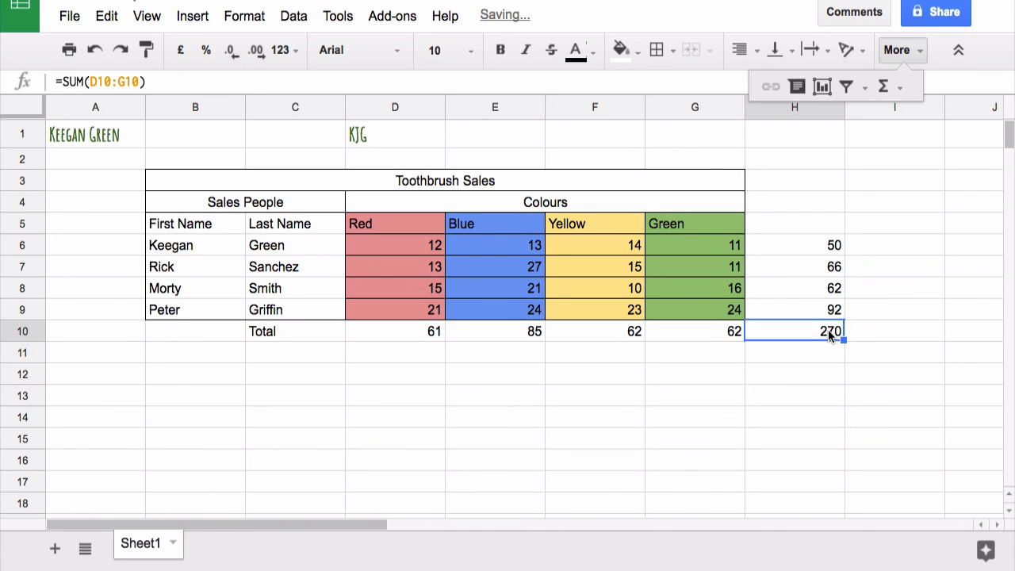
- Replace the grand total formula in cell H10 with =SUM(H6:H9) to add up the salespeople's totals
key(Delete)
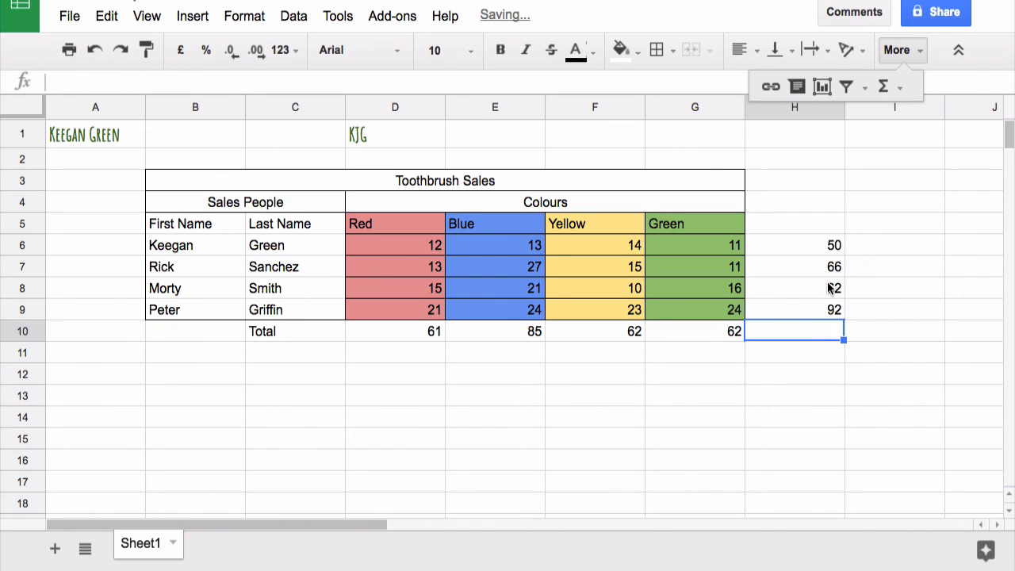
text(=sum)
key(Tab)
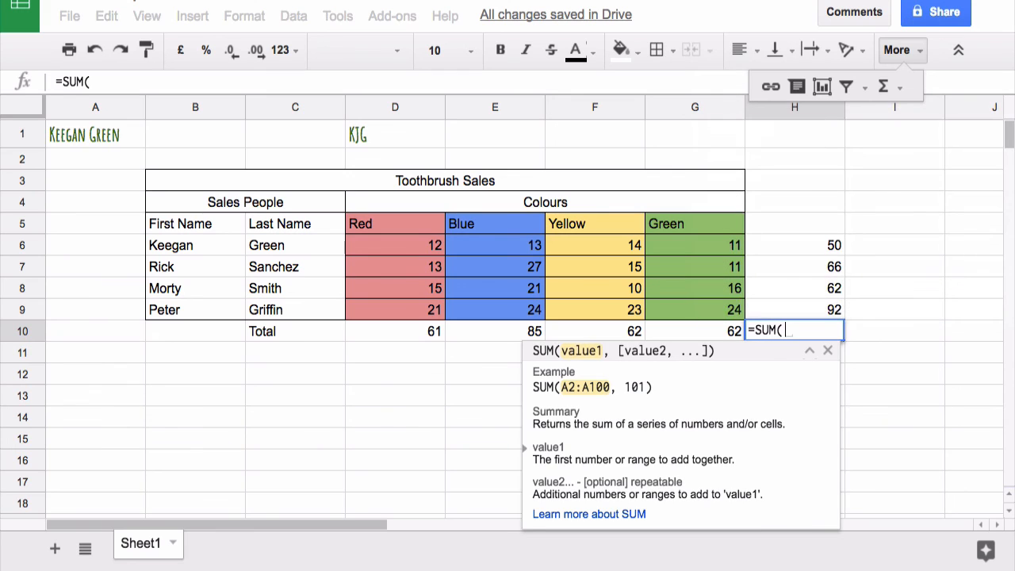
drag(837, 246, 830, 312)
key(Return)
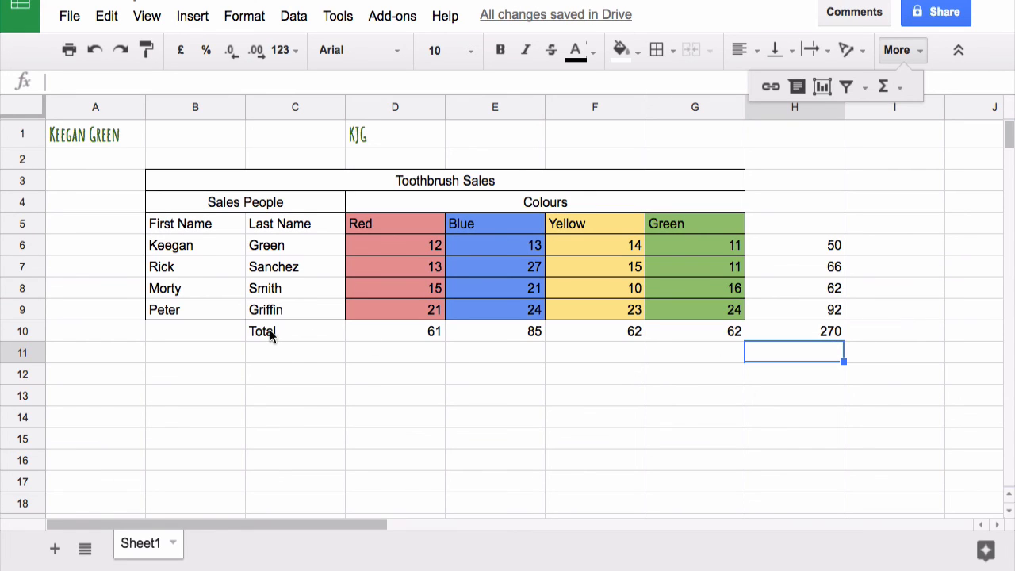
- Add an outer border around the Total row, cells C10 to H10
drag(268, 337, 822, 333)
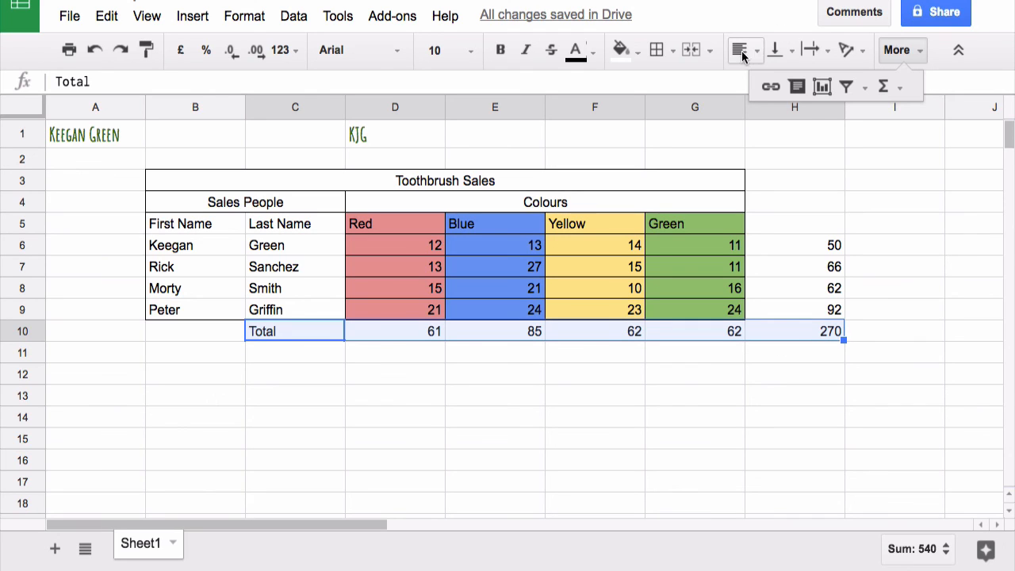
click(658, 50)
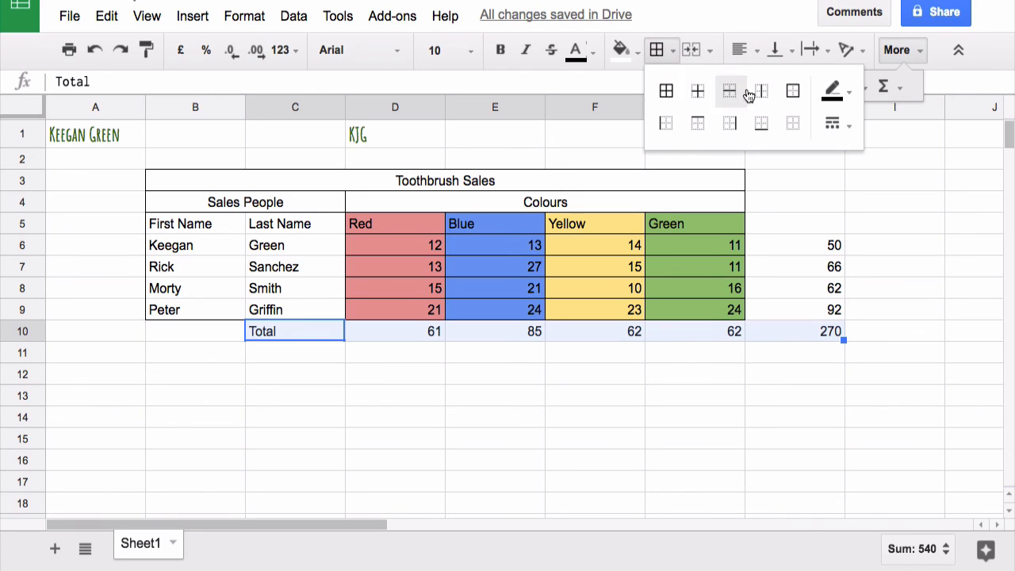
click(794, 91)
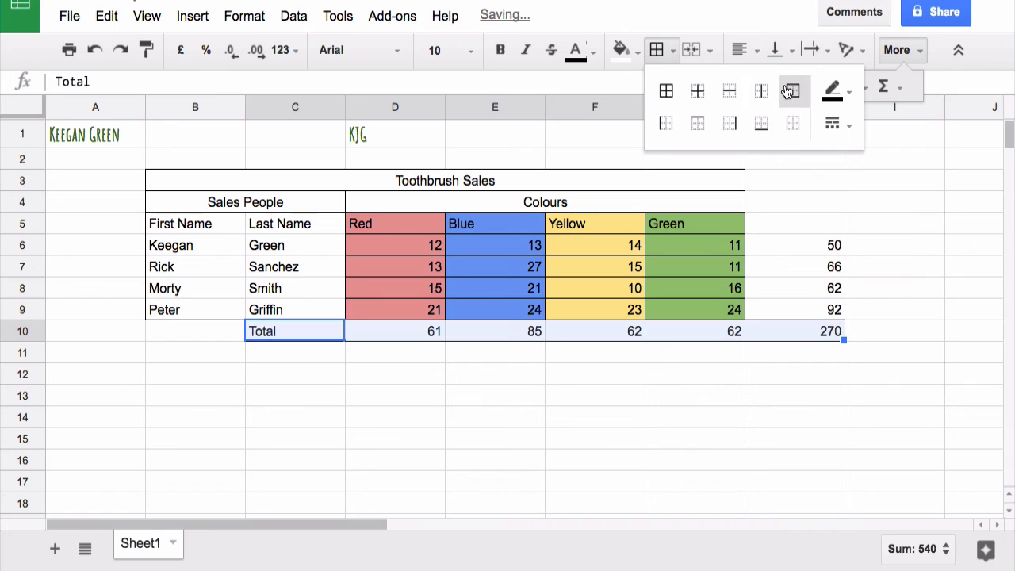
click(900, 395)
- Add an outer border around the salespeople's totals in cells H6 to H9
drag(777, 240, 825, 311)
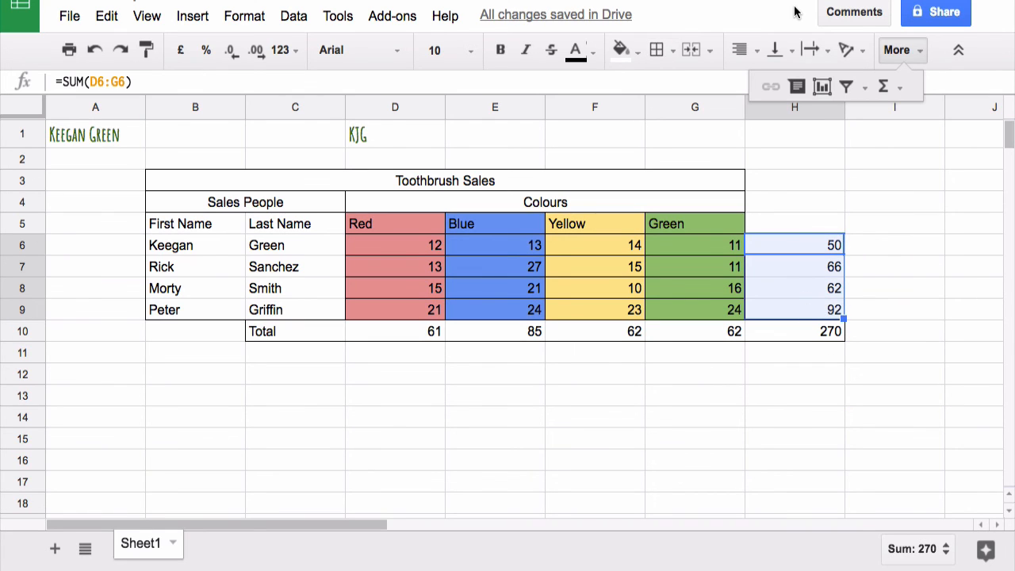
click(665, 45)
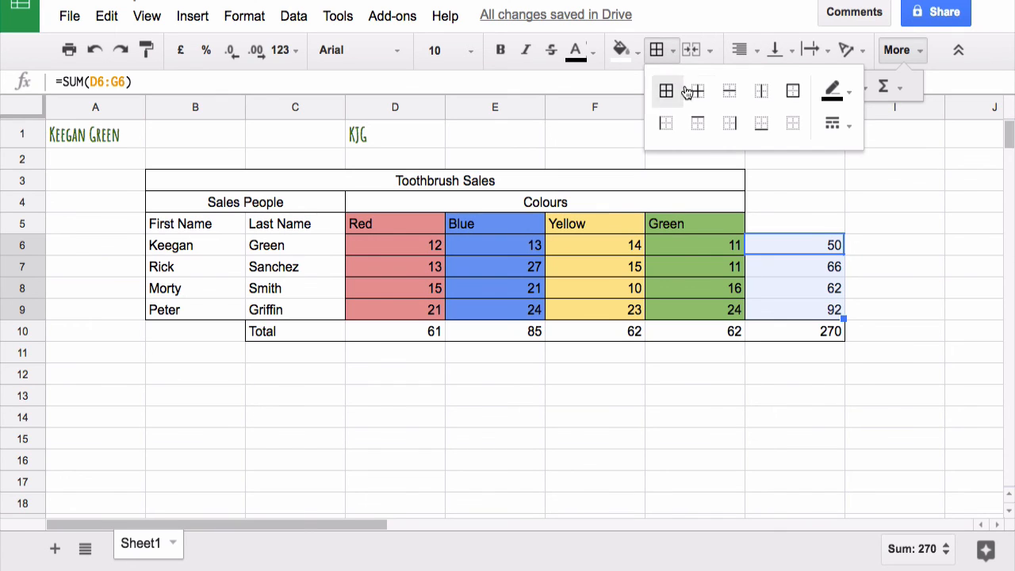
click(791, 93)
click(920, 309)
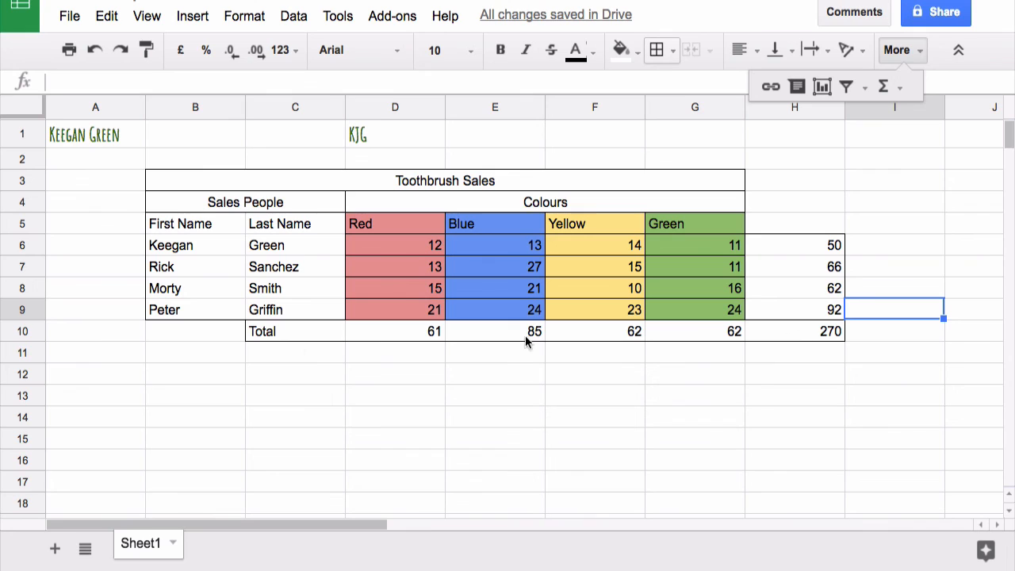
- Fill the grand total cell H10 with a dark red background colour
drag(399, 335, 799, 331)
click(802, 329)
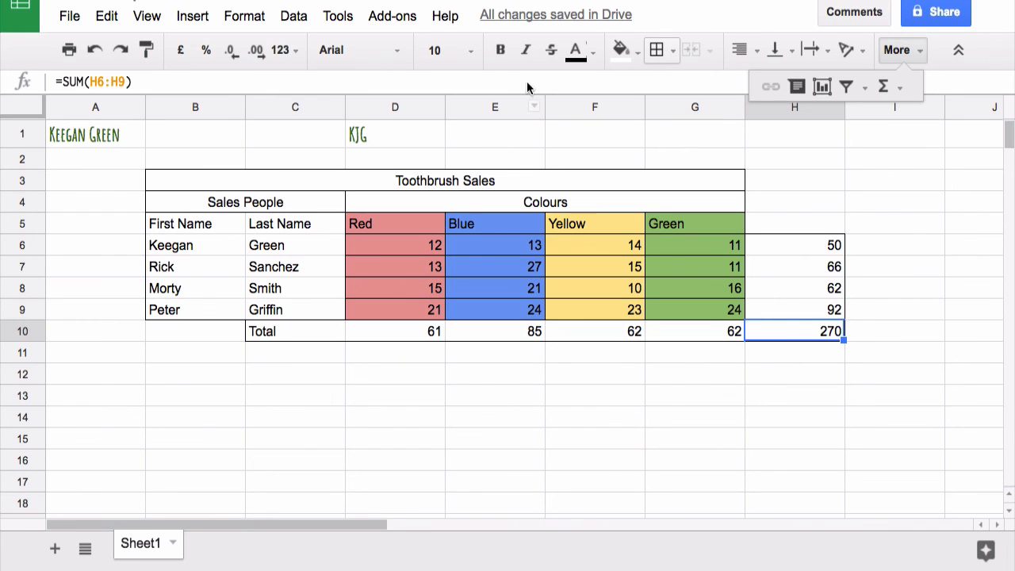
click(637, 51)
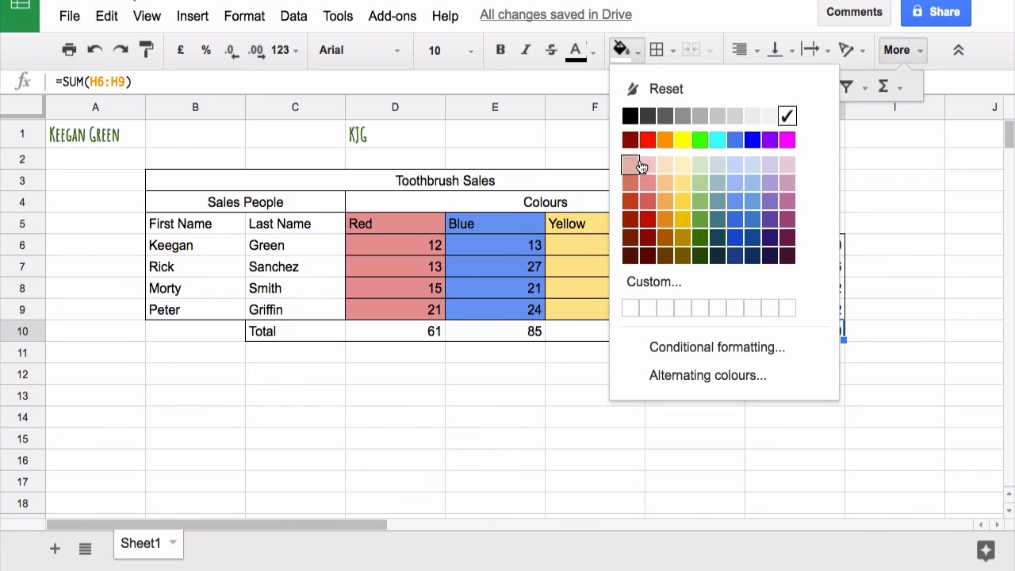
click(648, 201)
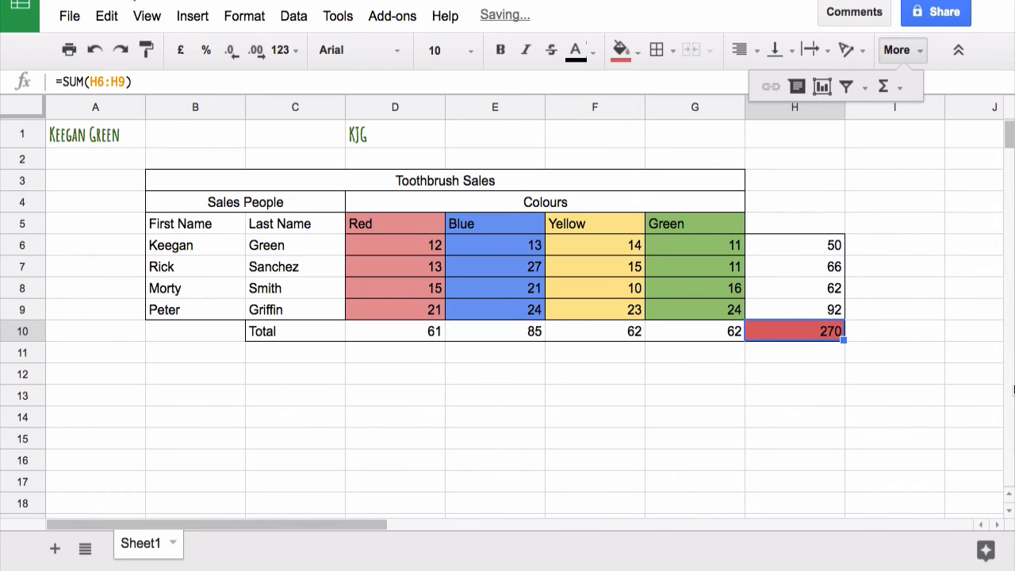
click(637, 51)
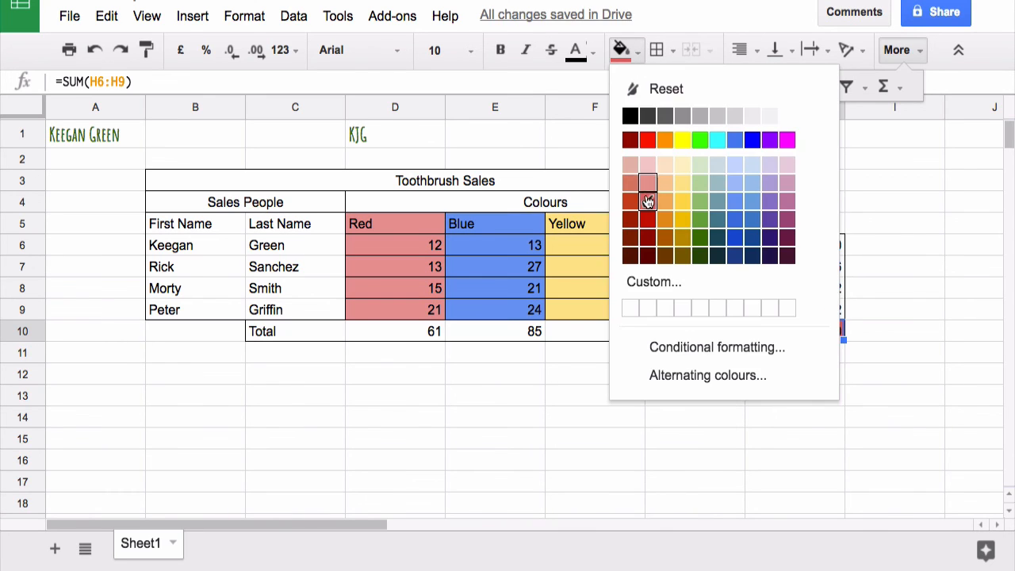
click(647, 219)
click(902, 335)
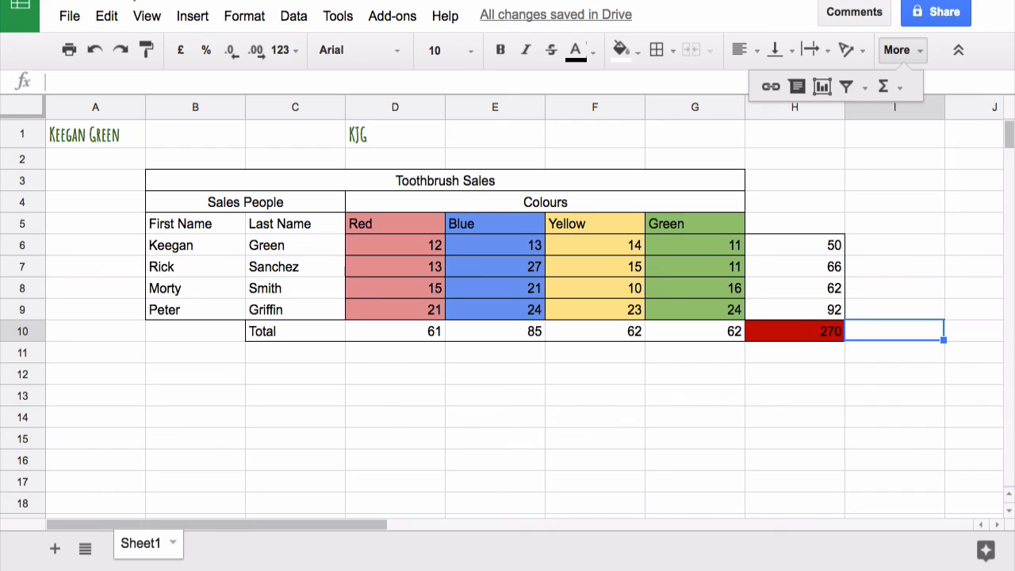
click(753, 0)
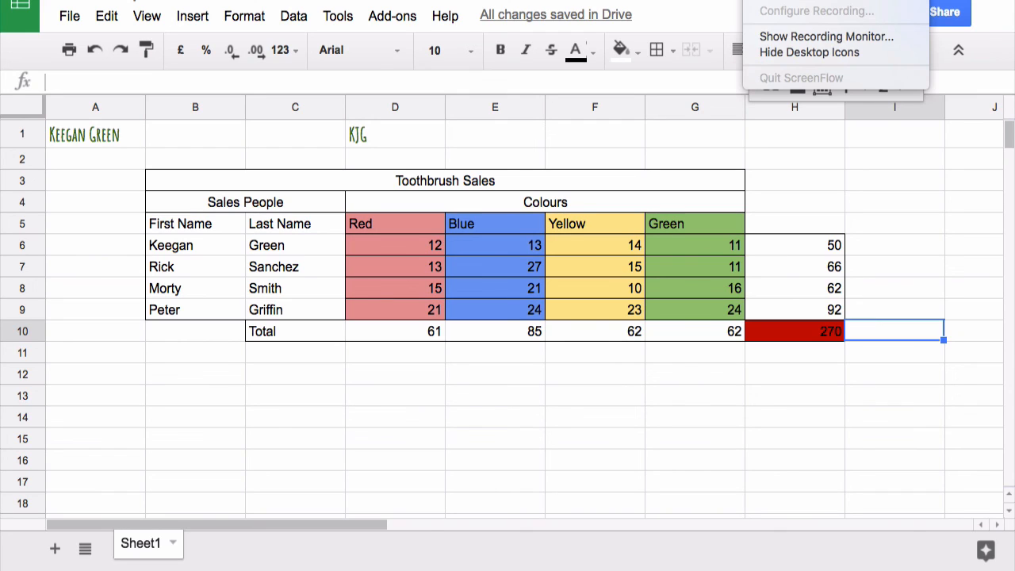